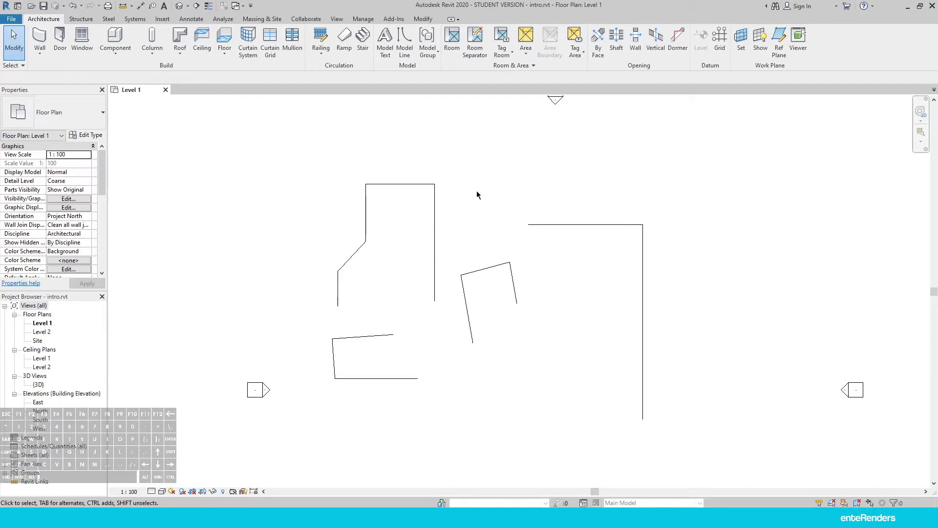
# Step: Dismiss the project save reminder without saving and return to the Level 1 floor plan
pyautogui.click(424, 19)
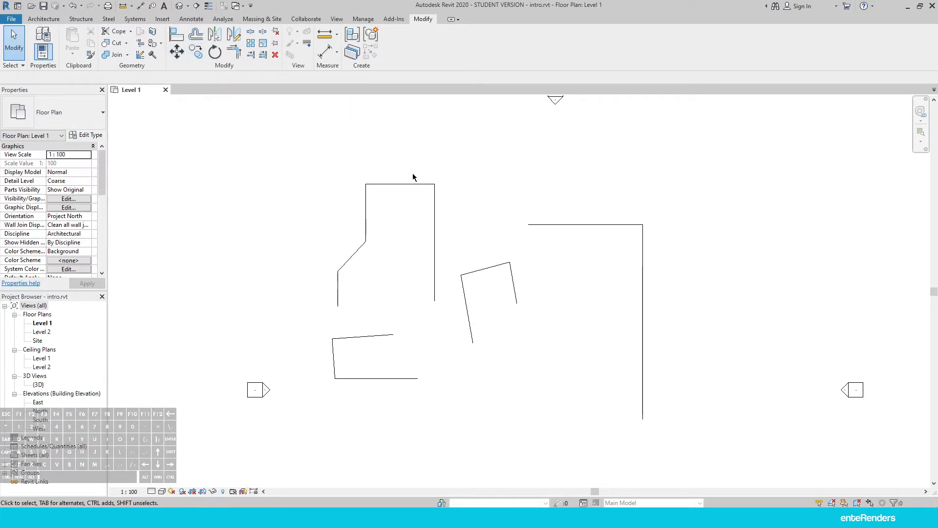
pyautogui.click(395, 185)
pyautogui.scroll(3, 395, 188)
pyautogui.press('Escape')
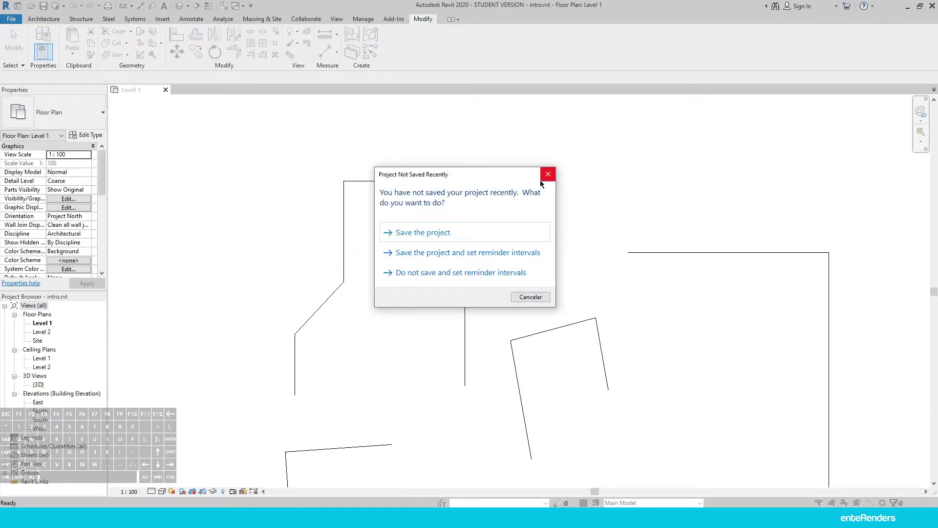
pyautogui.click(531, 298)
pyautogui.click(177, 50)
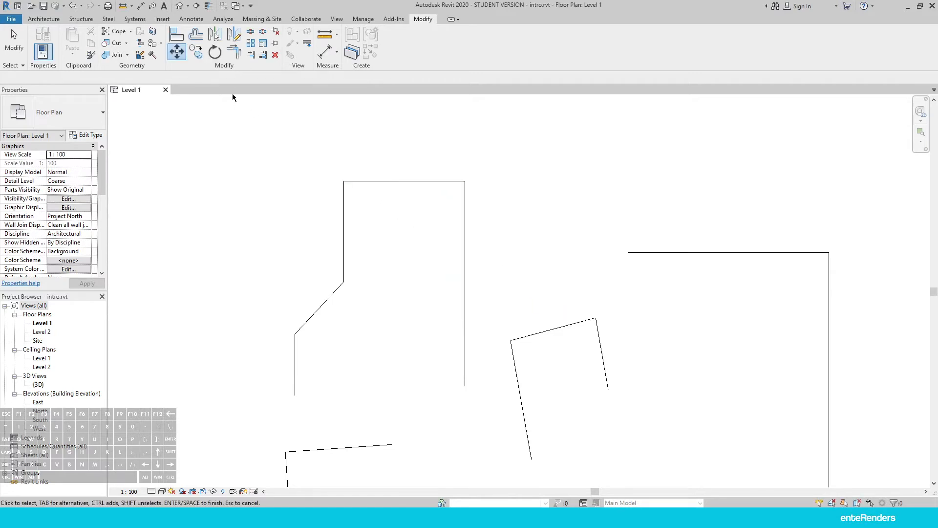
pyautogui.click(379, 178)
pyautogui.click(403, 180)
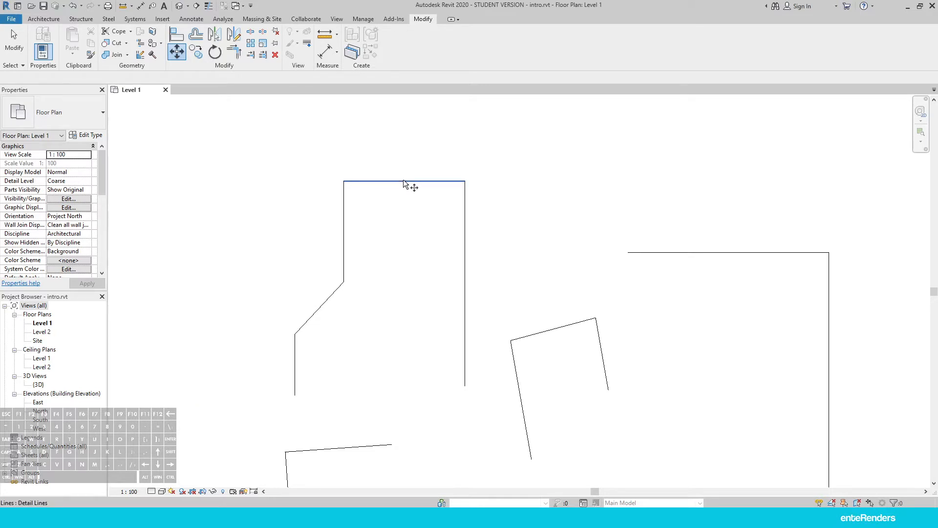
pyautogui.click(397, 181)
pyautogui.click(398, 182)
pyautogui.click(177, 52)
pyautogui.click(367, 201)
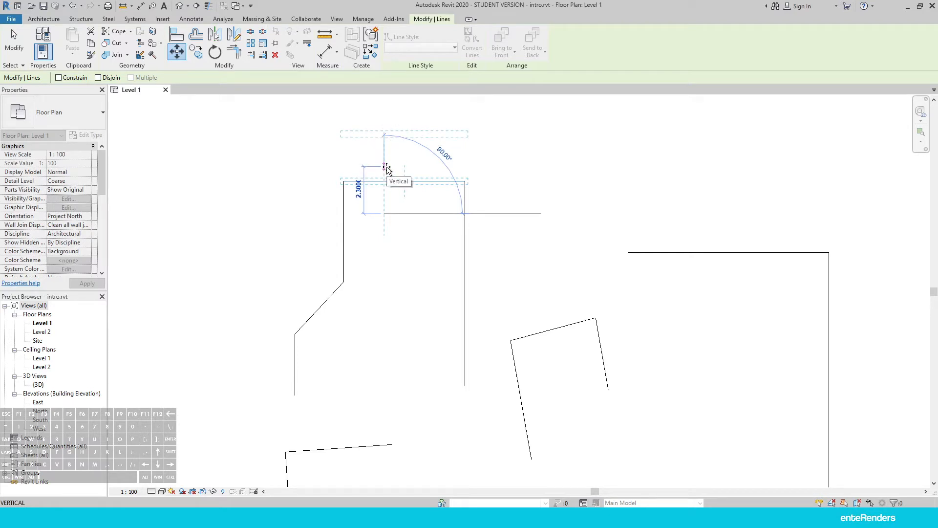
pyautogui.scroll(2, 383, 164)
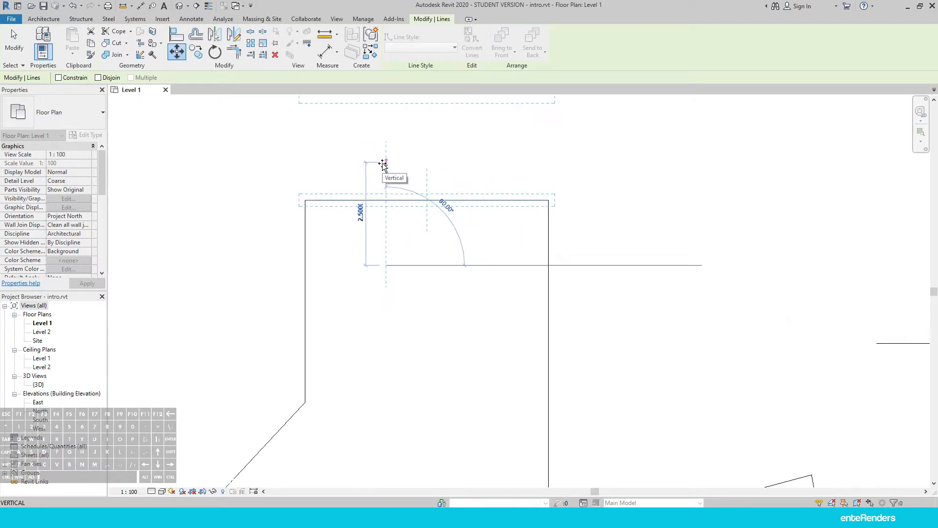
pyautogui.press('Escape')
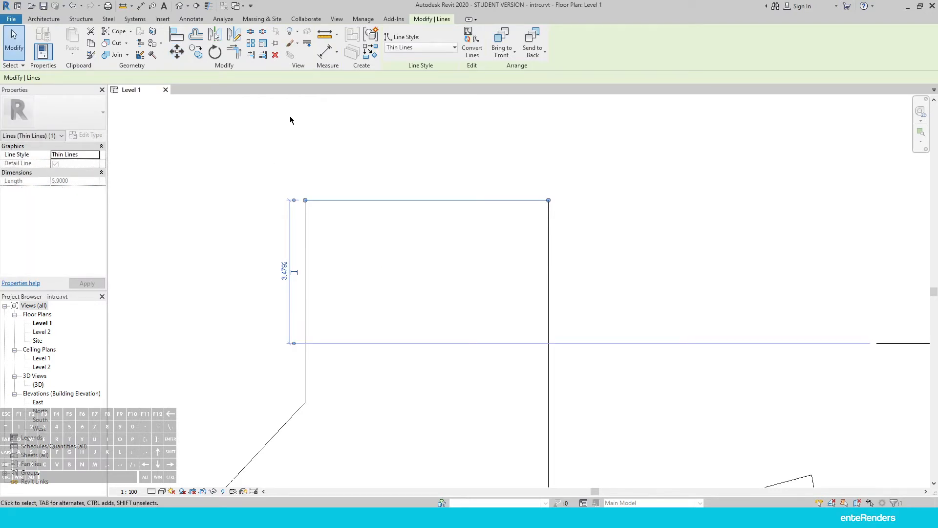
# Step: Copy the upper horizontal line of the angled outline straight up by 1.5
pyautogui.click(196, 52)
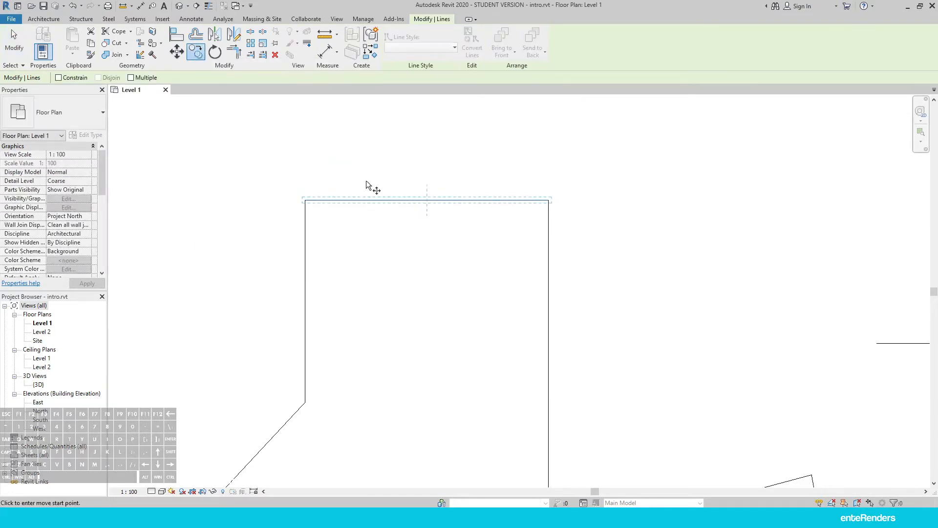
pyautogui.click(373, 201)
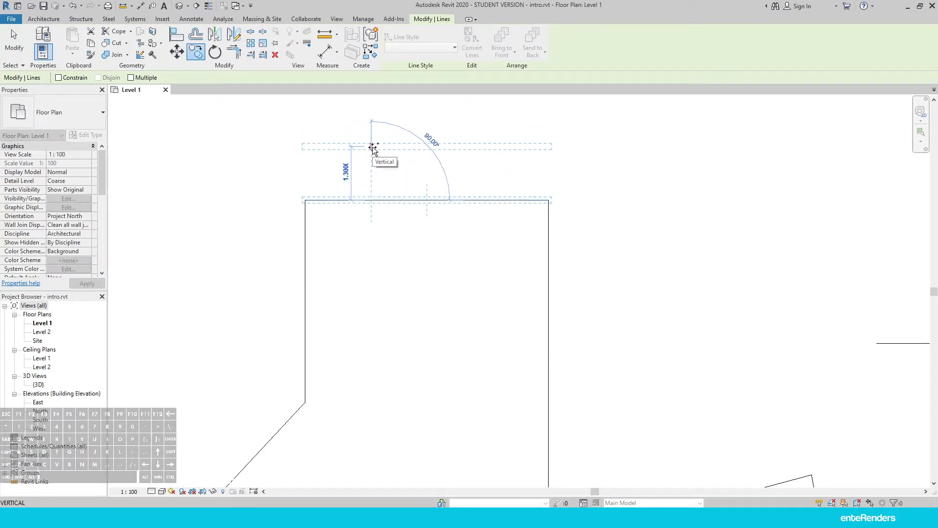
pyautogui.click(373, 139)
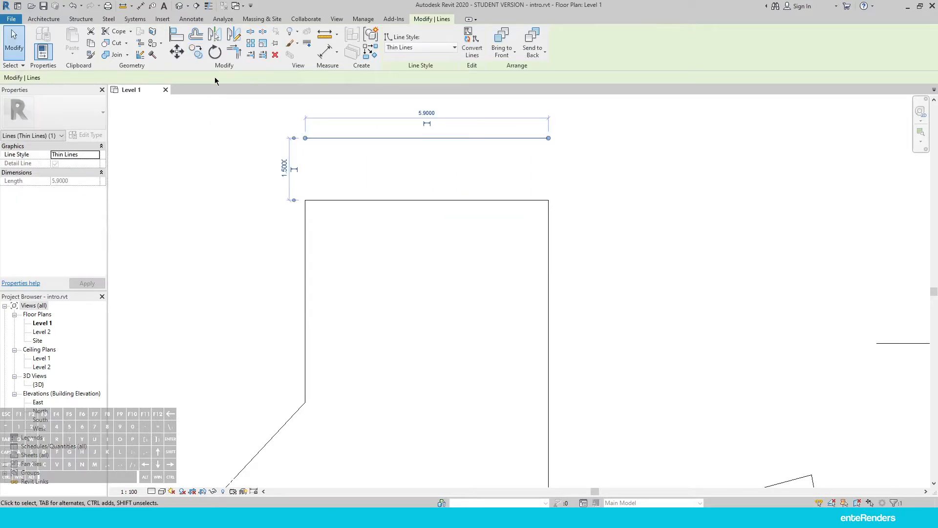
# Step: Copy the detached line above the outline straight up by exactly 1
pyautogui.click(196, 51)
pyautogui.scroll(-1, 316, 235)
pyautogui.scroll(2, 321, 129)
pyautogui.click(335, 186)
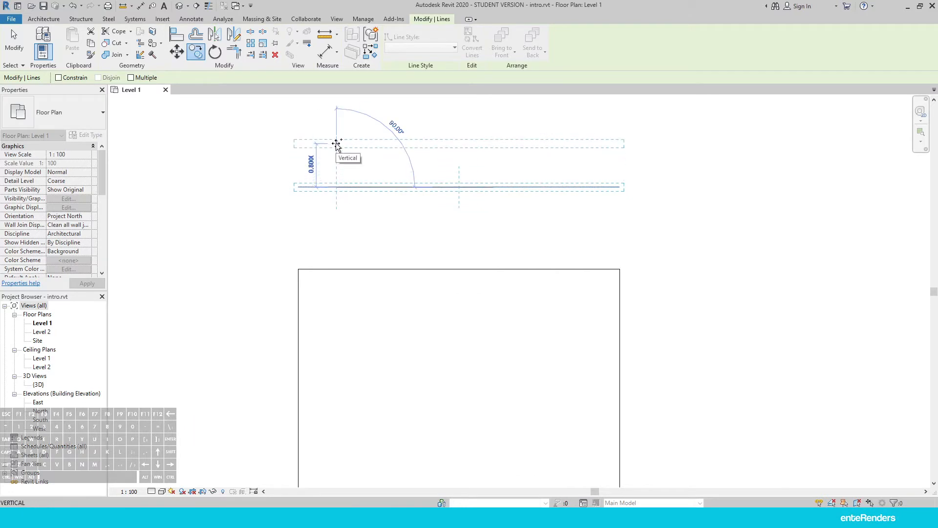
pyautogui.write('1')
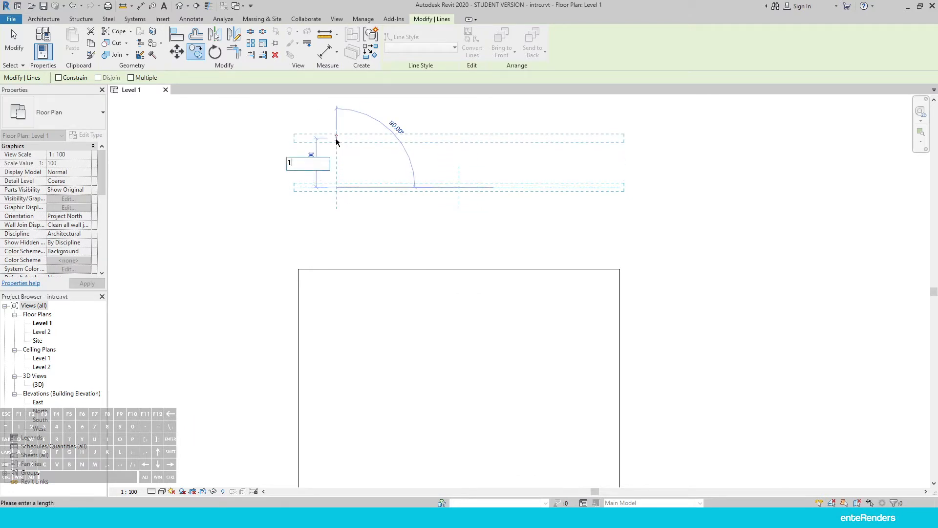
pyautogui.press('Return')
pyautogui.scroll(-1, 370, 226)
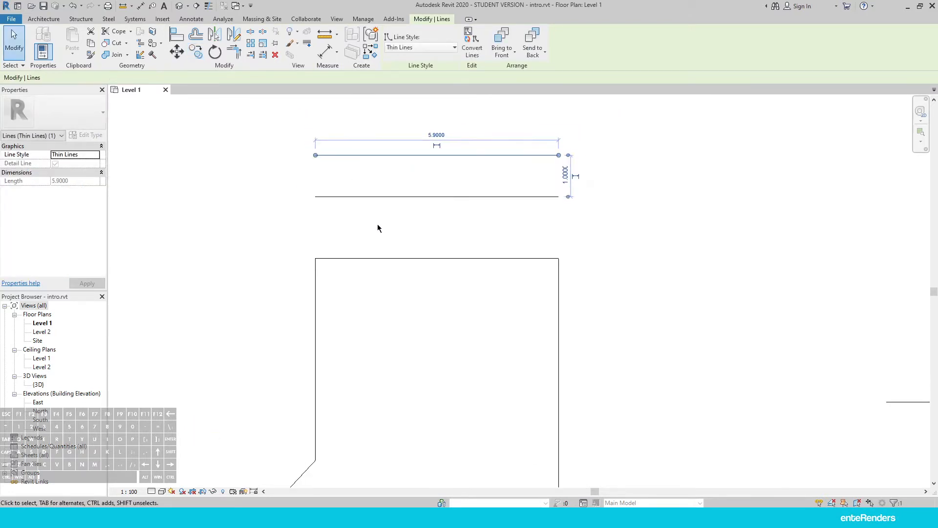
pyautogui.scroll(-3, 340, 257)
pyautogui.scroll(4, 360, 155)
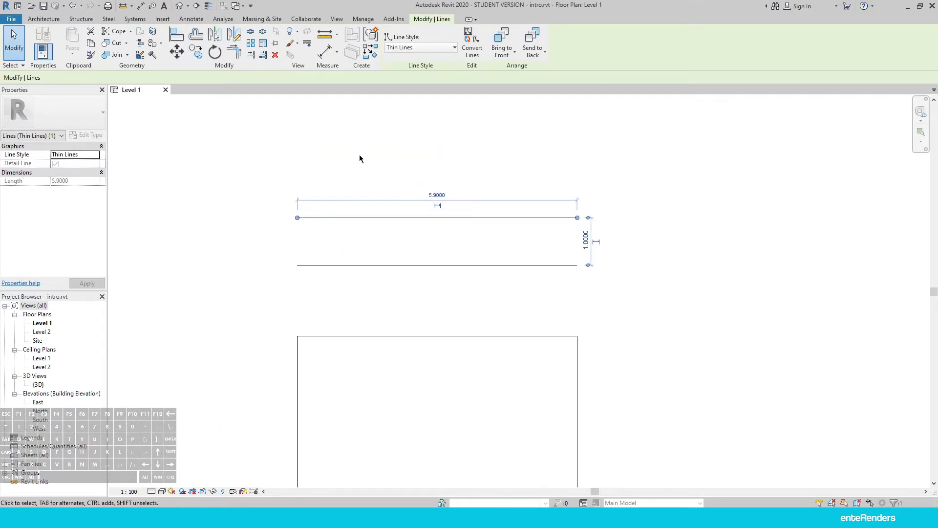
# Step: Make multiple copies of the highest line, one about 1.1 above it and another freehand above that
pyautogui.click(196, 52)
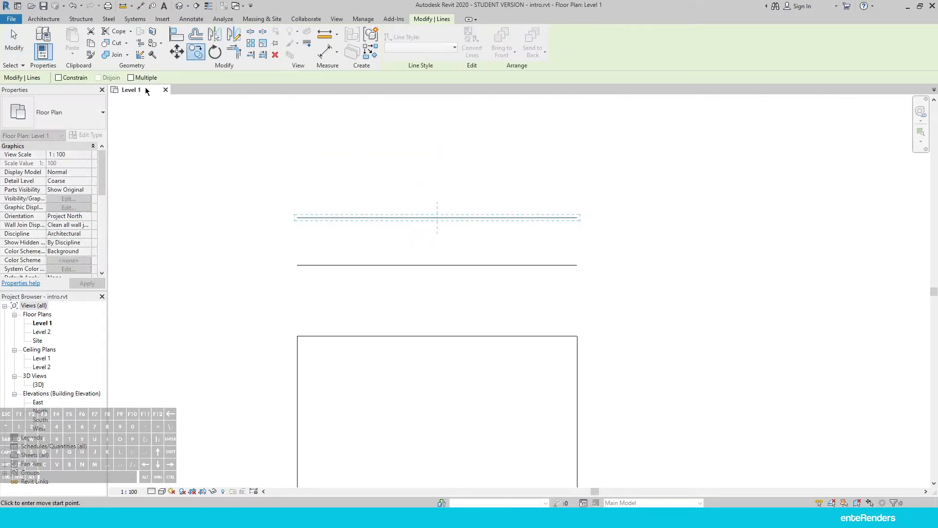
pyautogui.click(131, 77)
pyautogui.click(339, 217)
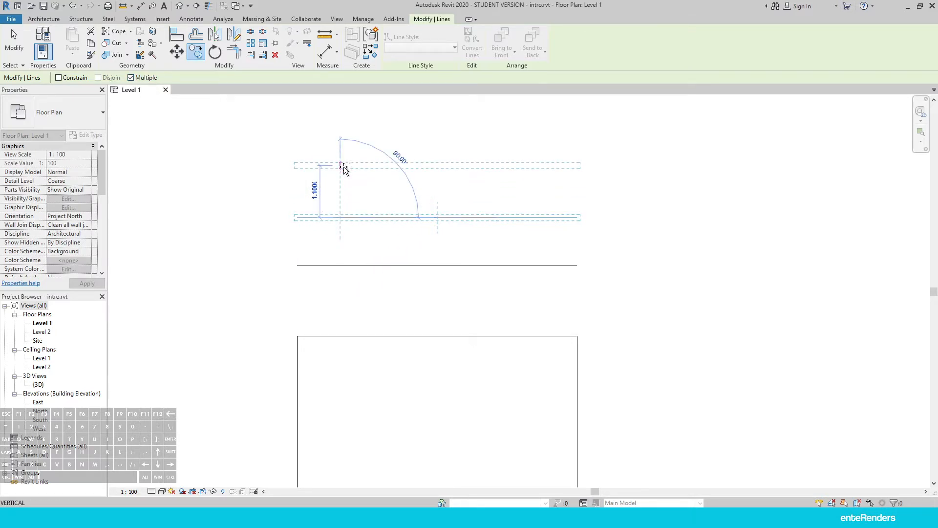
pyautogui.click(344, 166)
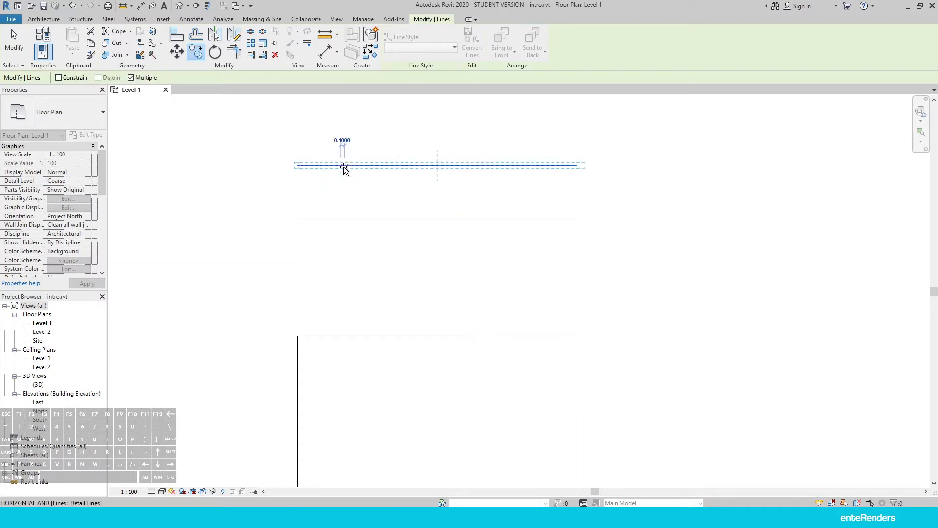
pyautogui.scroll(-4, 337, 167)
pyautogui.scroll(3, 346, 125)
pyautogui.click(336, 125)
# Step: Add another copy at a distance of 2 above the highest line and finish the multiple copying
pyautogui.scroll(-2, 336, 123)
pyautogui.scroll(3, 339, 115)
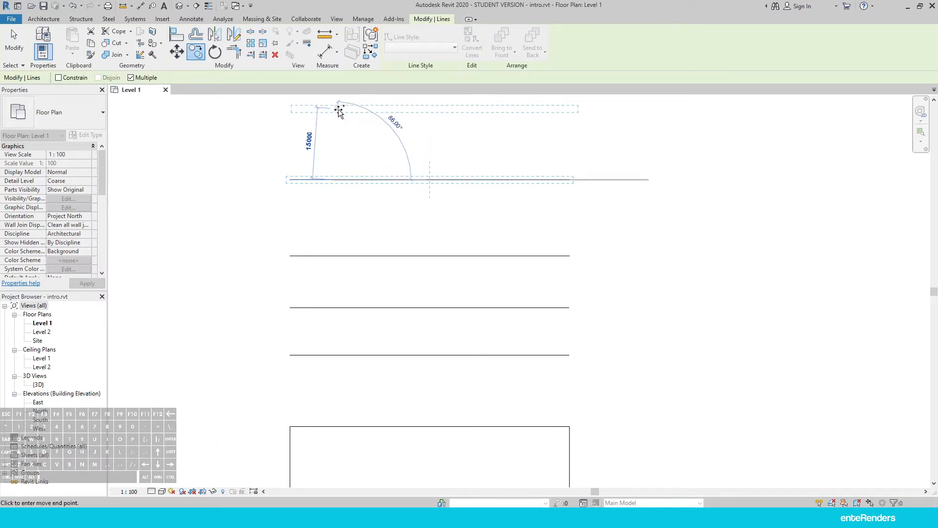
pyautogui.write('2')
pyautogui.press('Return')
pyautogui.scroll(-3, 338, 236)
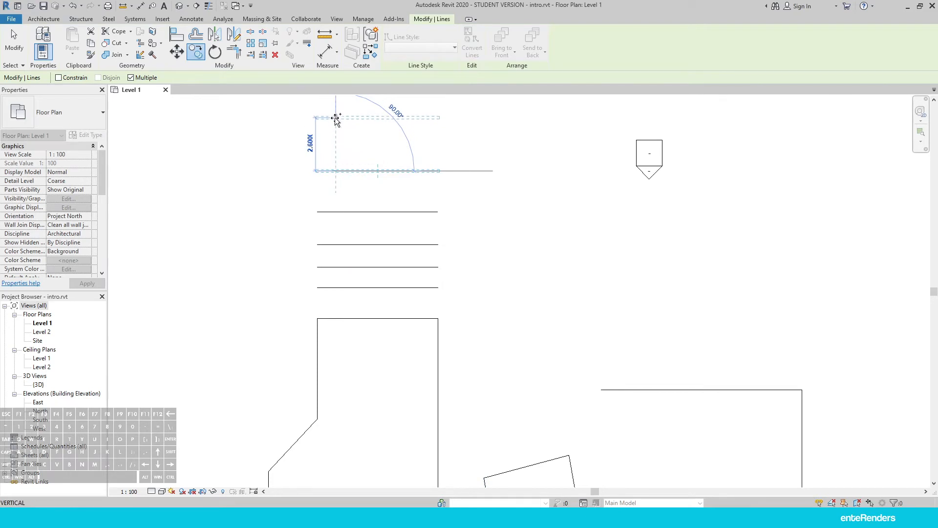
pyautogui.press('Escape')
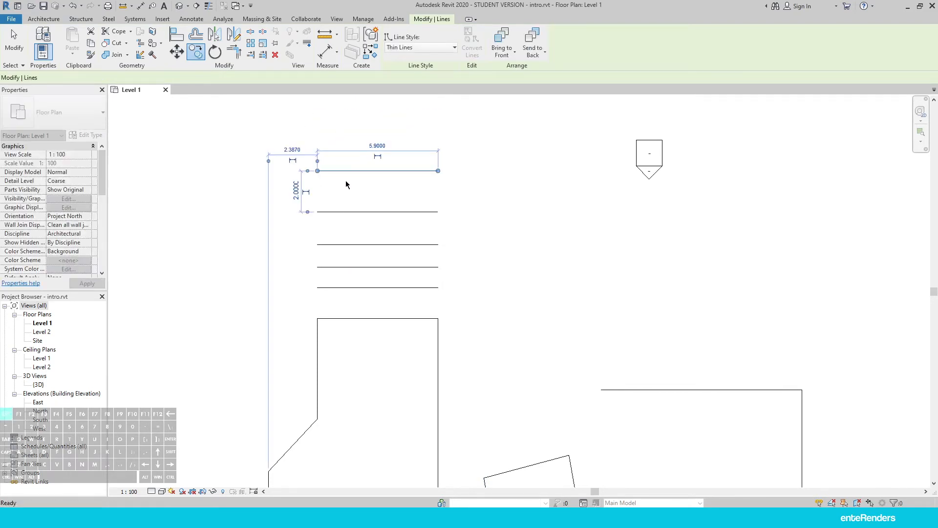
pyautogui.press('Escape')
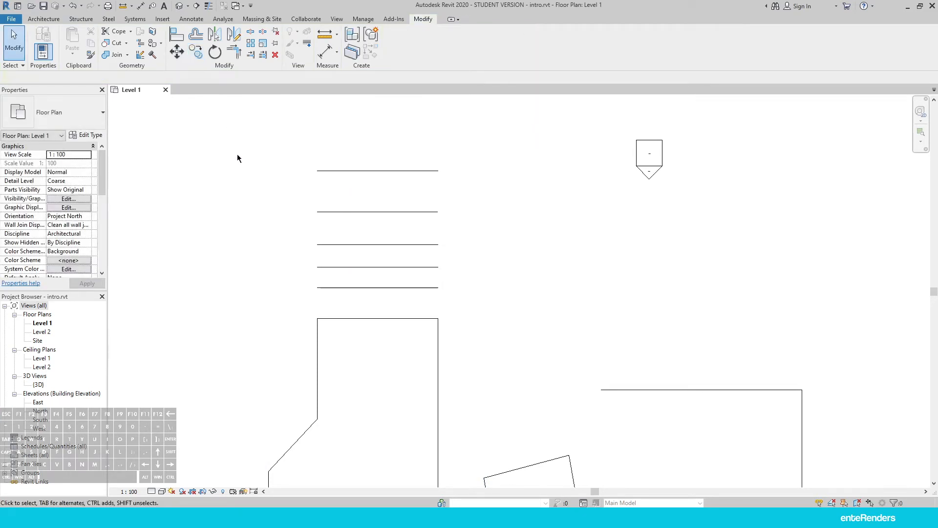
# Step: Try to rotate the highest copied line about its midpoint
pyautogui.click(351, 169)
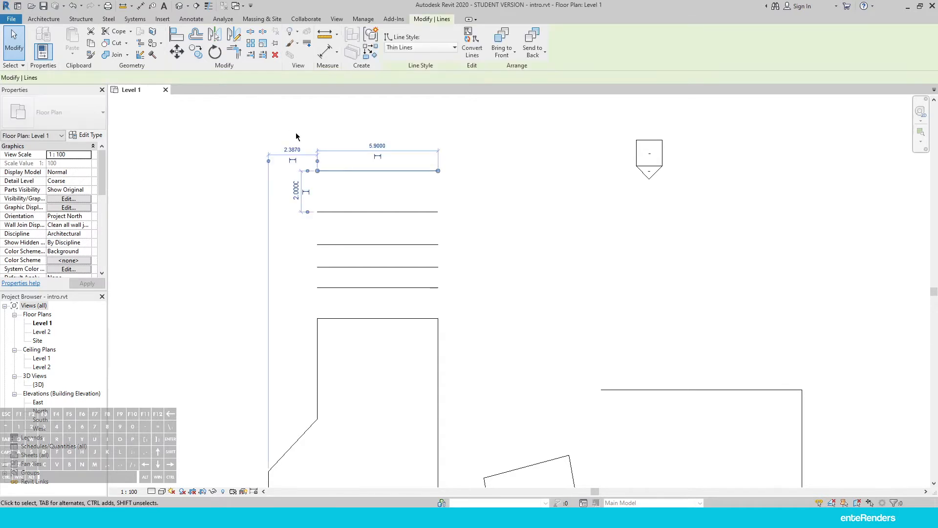
pyautogui.click(215, 52)
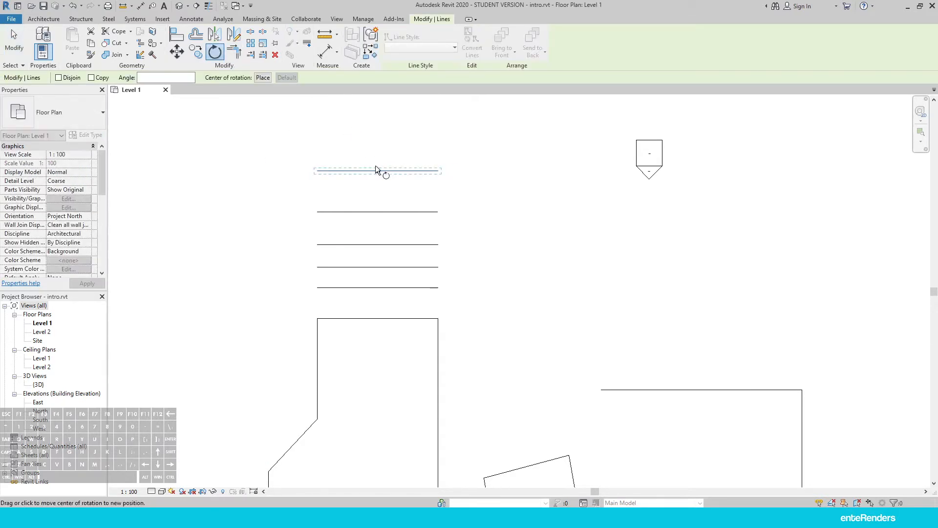
pyautogui.moveTo(379, 171); pyautogui.dragTo(398, 187)
pyautogui.press('Escape')
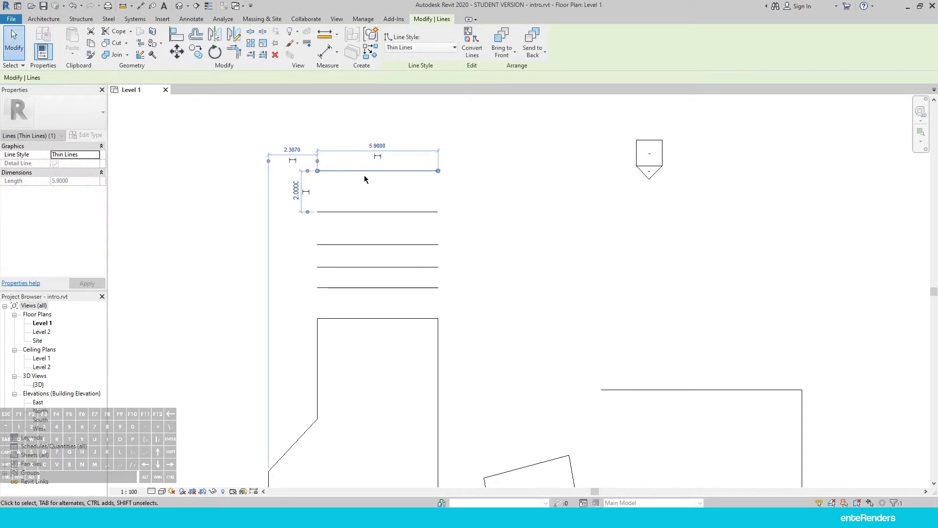
pyautogui.click(213, 53)
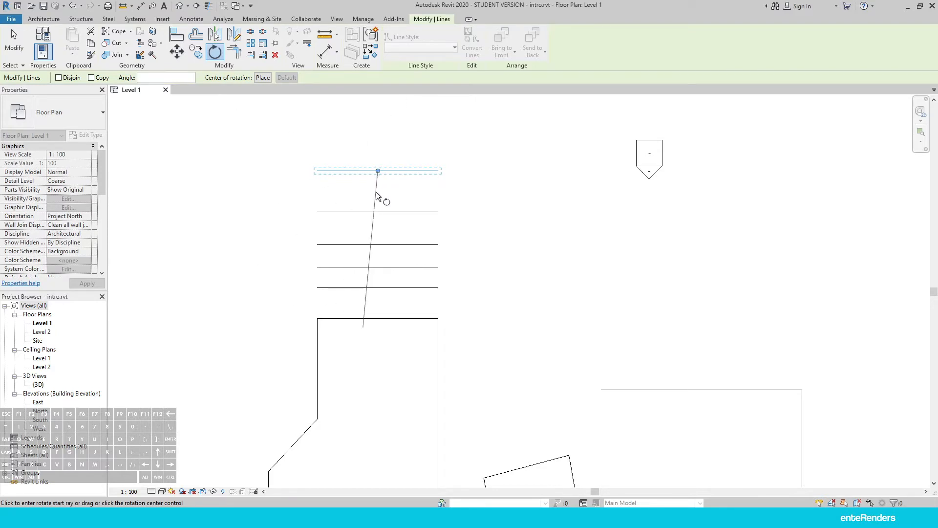
pyautogui.click(380, 194)
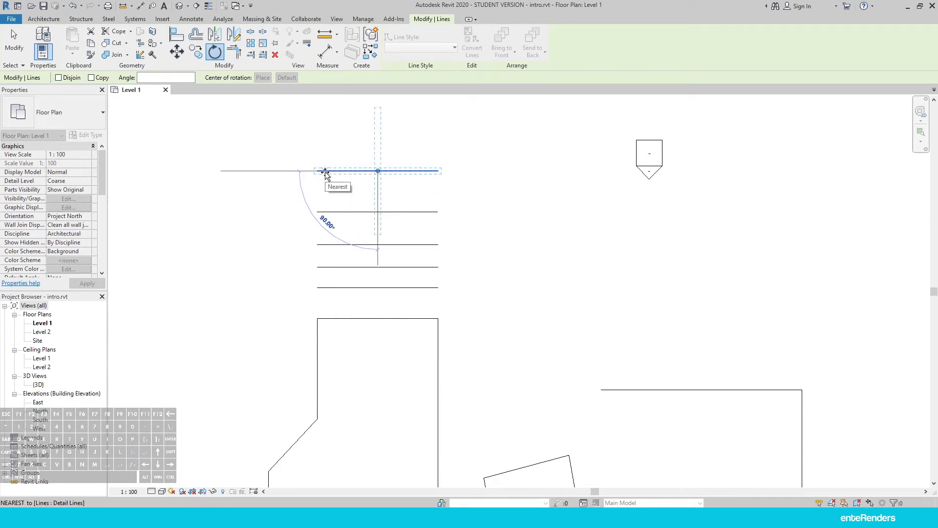
pyautogui.click(378, 200)
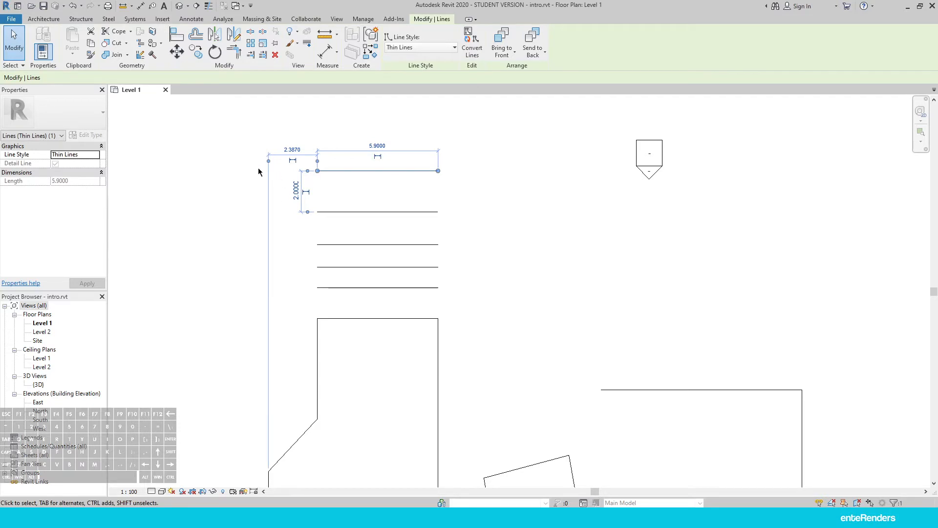
pyautogui.press('Escape')
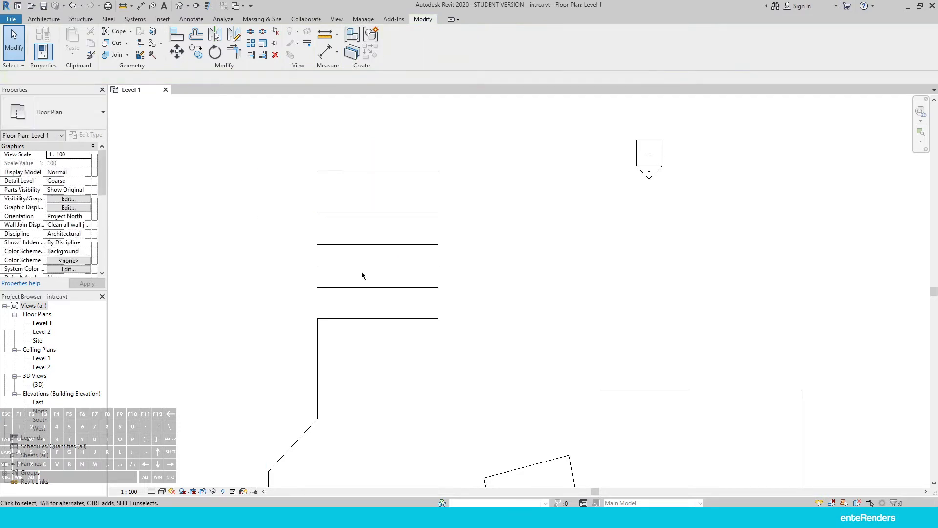
# Step: Move the third line from the top about 2.06 clear of the stack's right side and the fourth about 2.59 clear of its left
pyautogui.moveTo(379, 300); pyautogui.dragTo(550, 246)
pyautogui.click(342, 245)
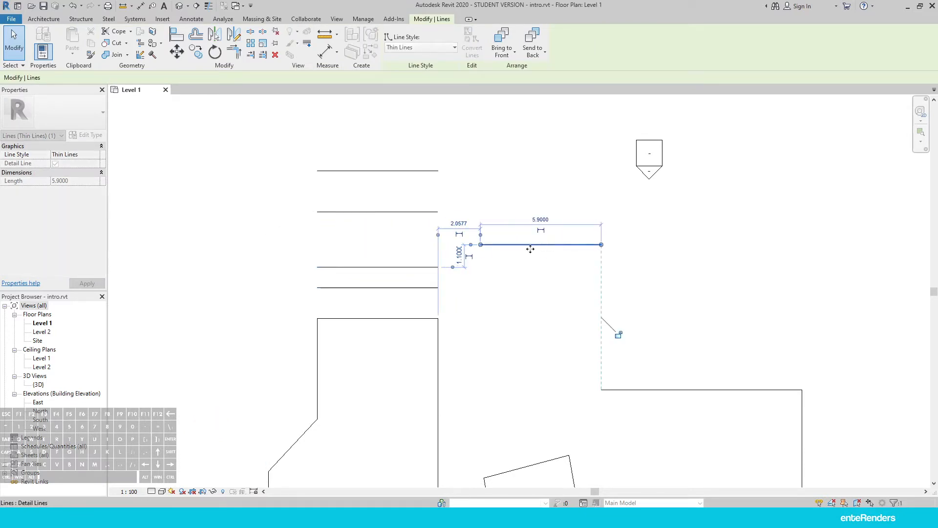
pyautogui.click(390, 266)
pyautogui.moveTo(377, 267); pyautogui.dragTo(201, 266)
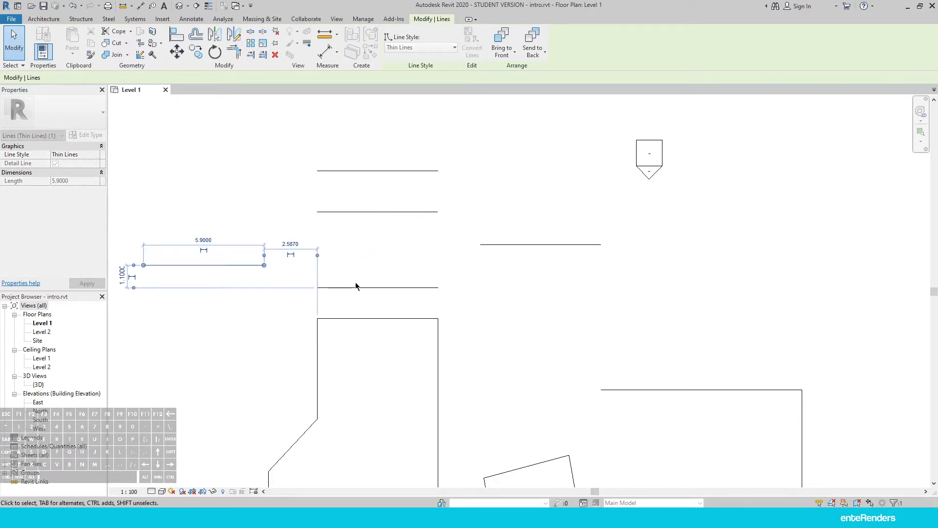
pyautogui.click(409, 269)
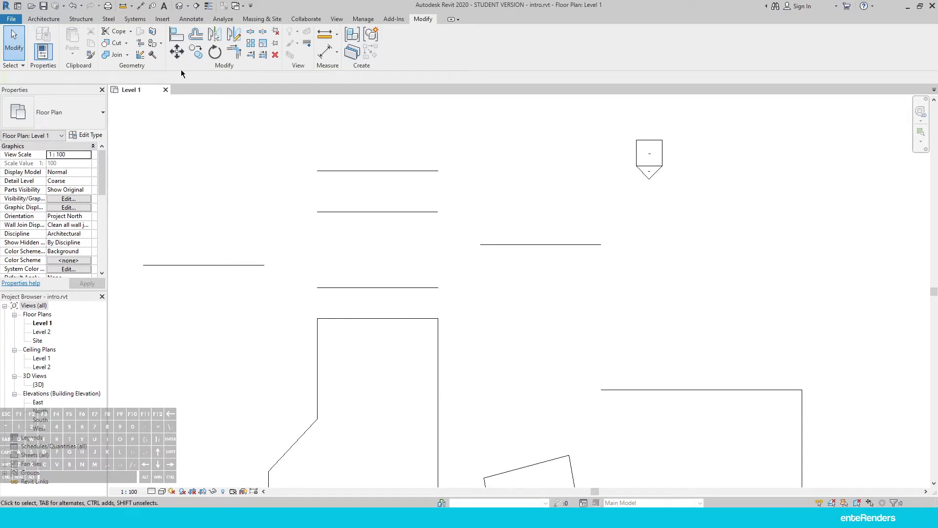
# Step: Align the line left of the stack with the lowest copied line, and undo the alignment
pyautogui.click(175, 33)
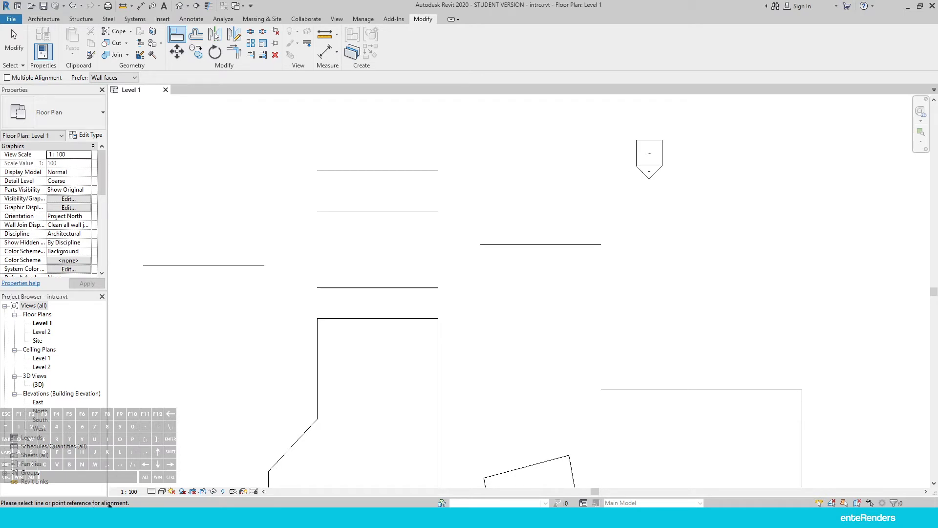
pyautogui.click(335, 288)
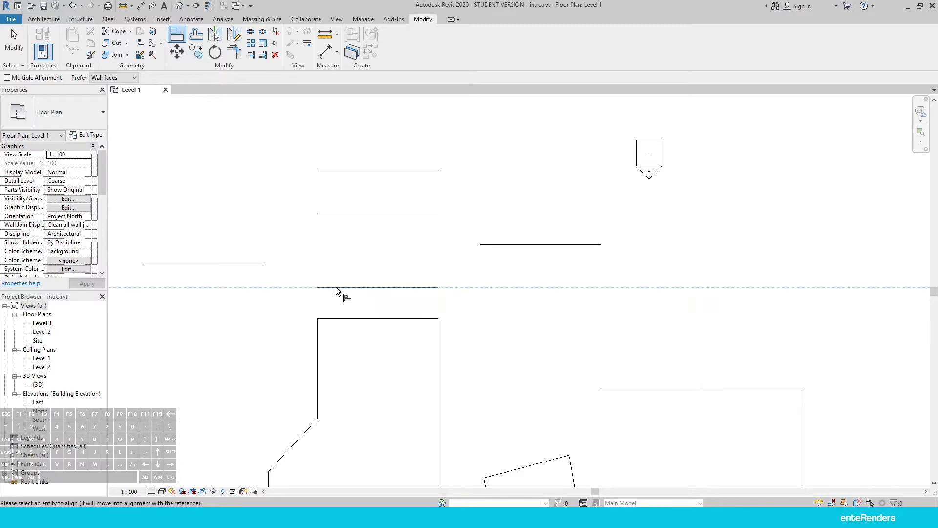
pyautogui.click(242, 265)
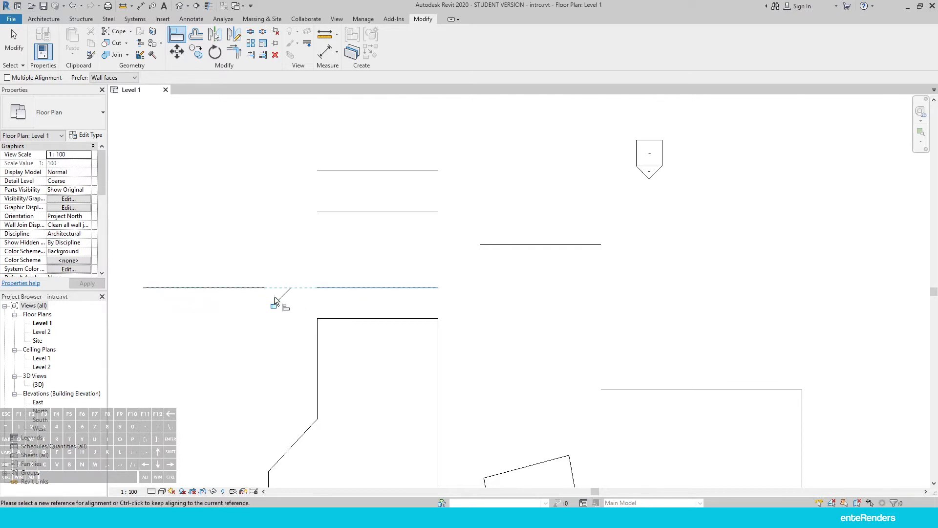
pyautogui.hotkey('ctrl', 'z')
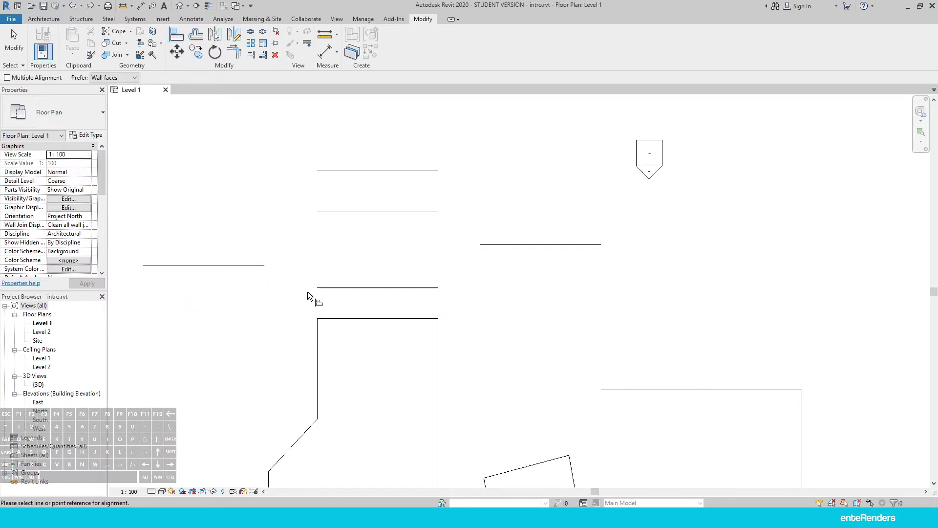
# Step: Align the separate lines on both sides of the stack with its lowest line, using multiple alignment
pyautogui.click(177, 34)
pyautogui.click(23, 78)
pyautogui.click(356, 287)
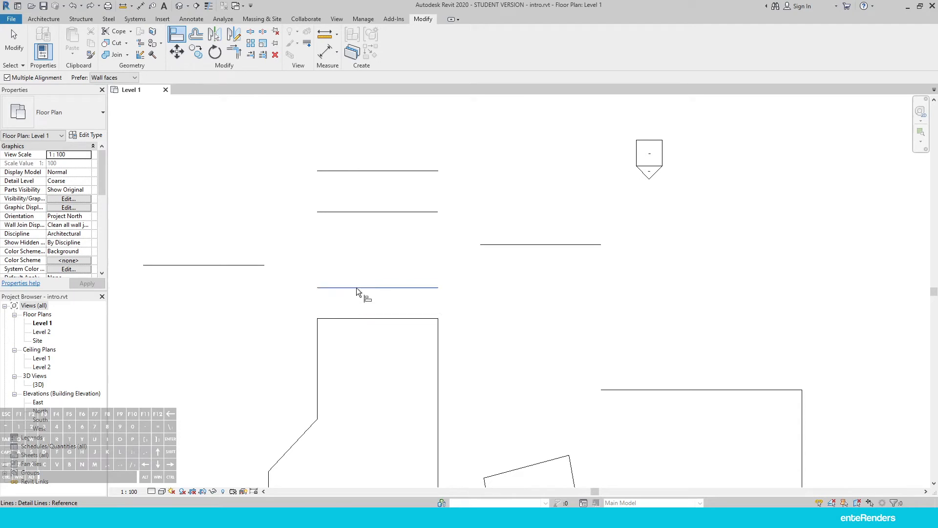
pyautogui.click(246, 265)
pyautogui.click(509, 245)
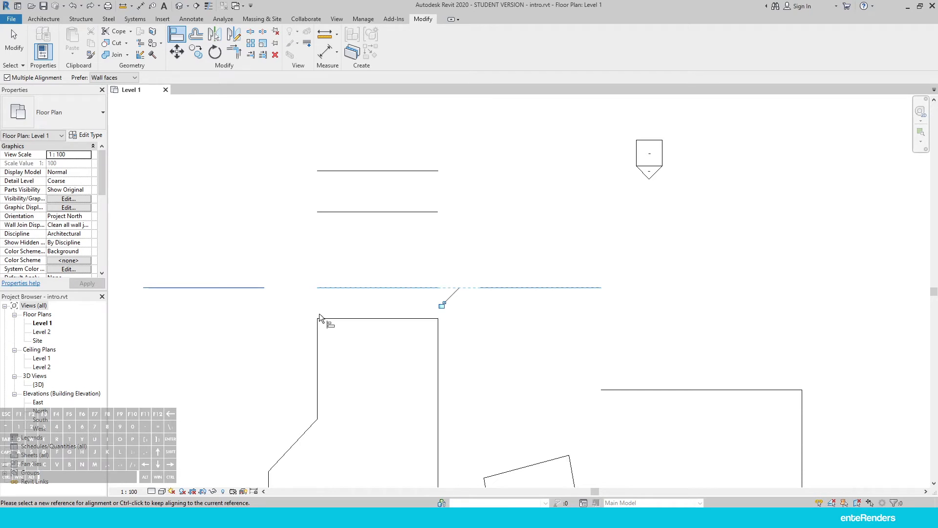
pyautogui.press('Escape')
pyautogui.press('Escape')
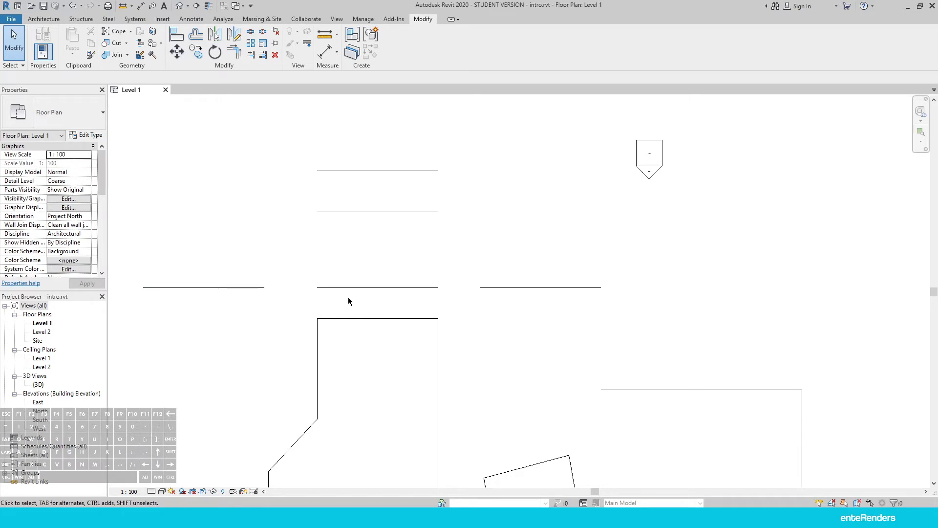
# Step: Draw a short diagonal detail line in the free space below the line on the stack's right
pyautogui.scroll(-4, 318, 256)
pyautogui.scroll(3, 352, 336)
pyautogui.scroll(2, 400, 276)
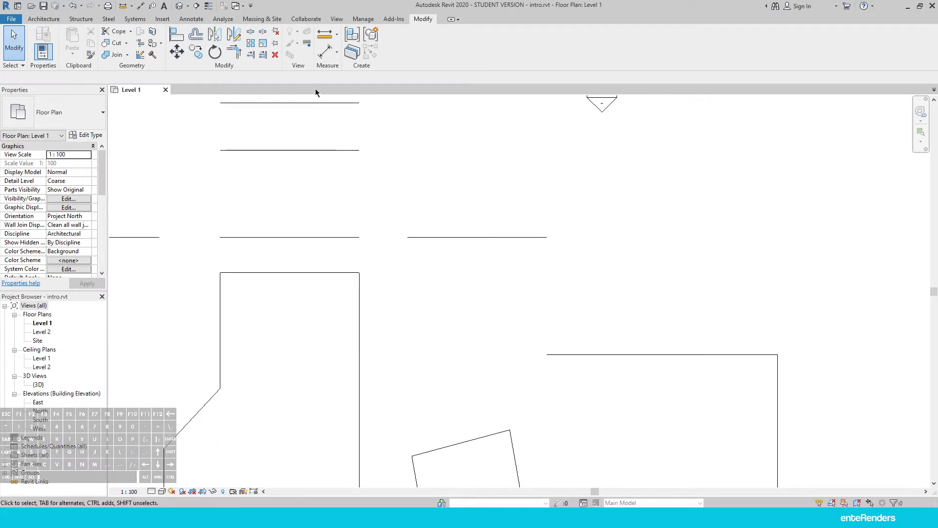
pyautogui.press('d')
pyautogui.press('l')
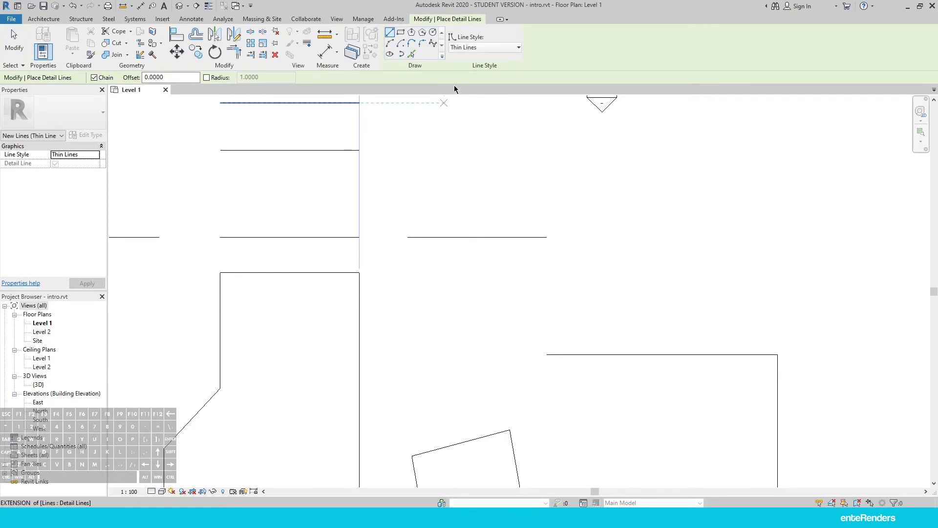
pyautogui.scroll(-2, 420, 174)
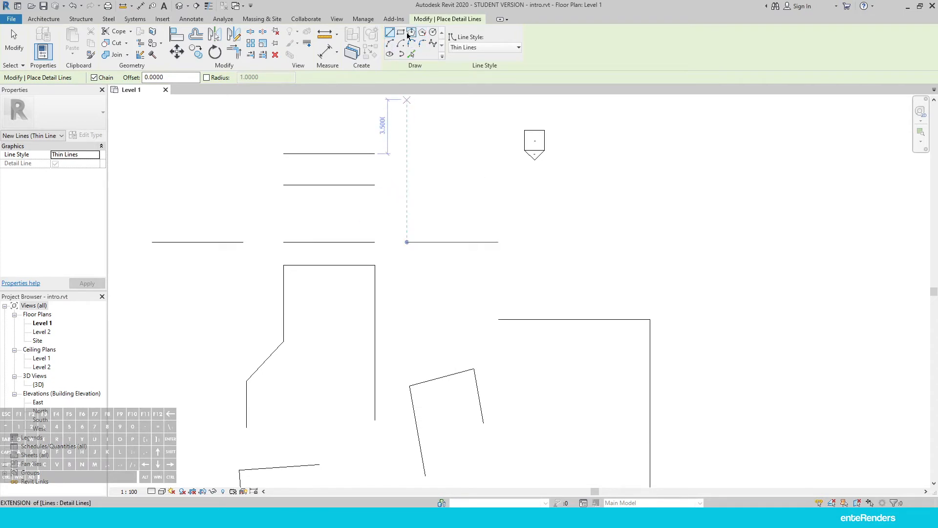
pyautogui.click(395, 300)
pyautogui.click(429, 281)
pyautogui.press('Escape')
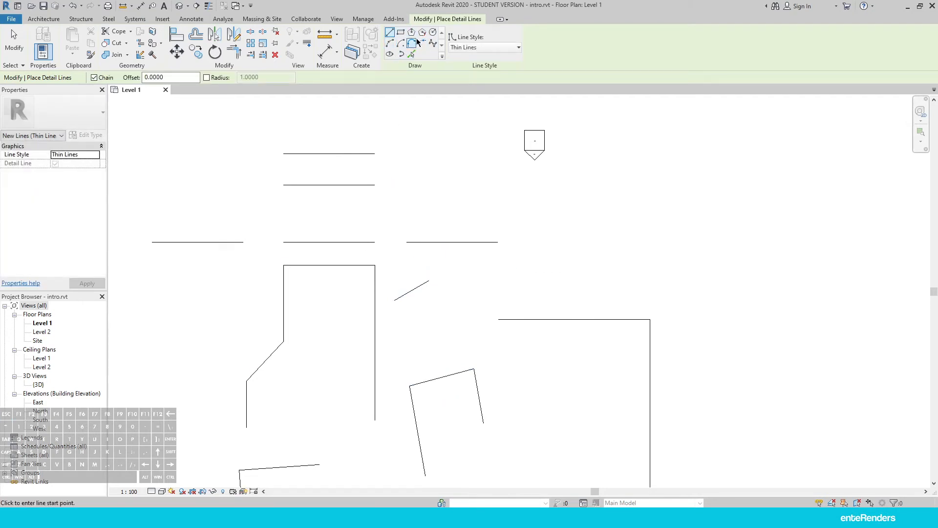
# Step: Draw a detail-line rectangle about 4.4 wide to the right of the stack, its upper edge level with the highest line
pyautogui.click(400, 32)
pyautogui.click(413, 154)
pyautogui.click(481, 209)
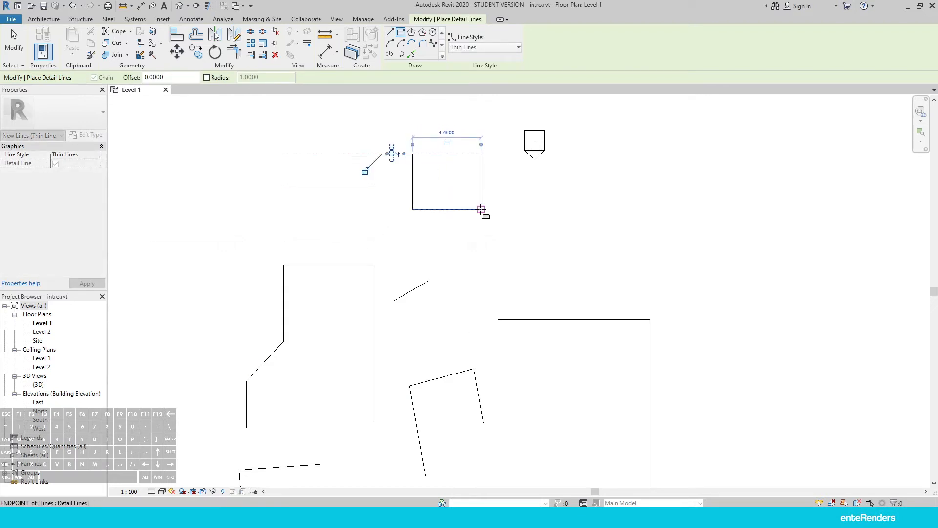
# Step: Draw a detail-line circle of radius 2 to the right of the aligned lines, and finish drawing
pyautogui.click(433, 32)
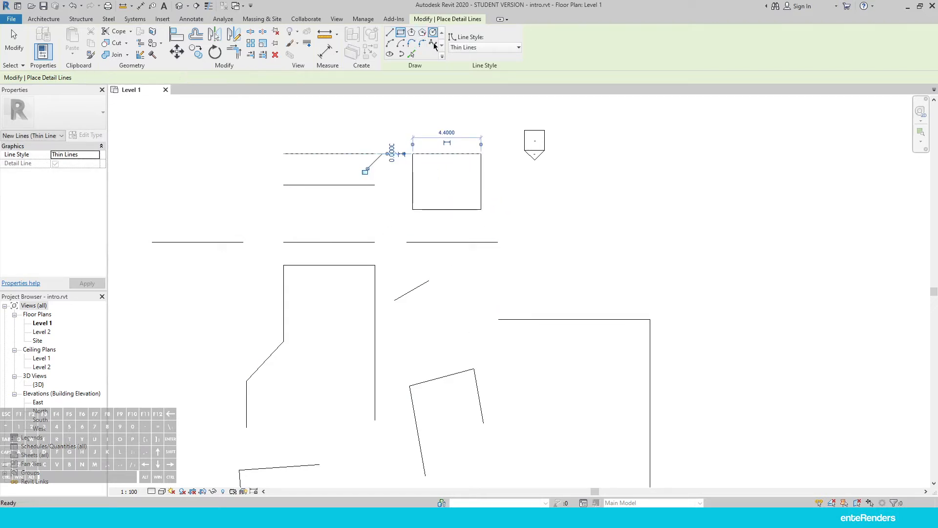
pyautogui.click(570, 266)
pyautogui.click(600, 273)
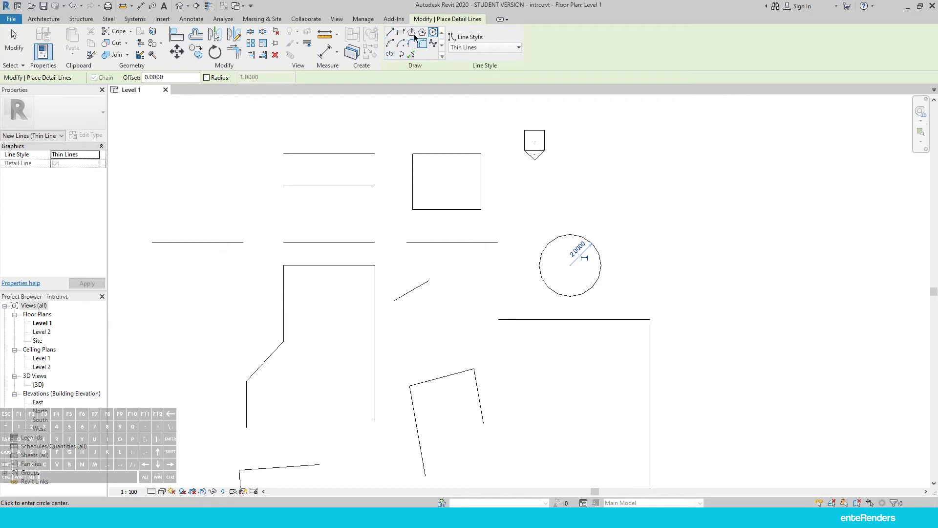
pyautogui.press('Escape')
pyautogui.press('Escape')
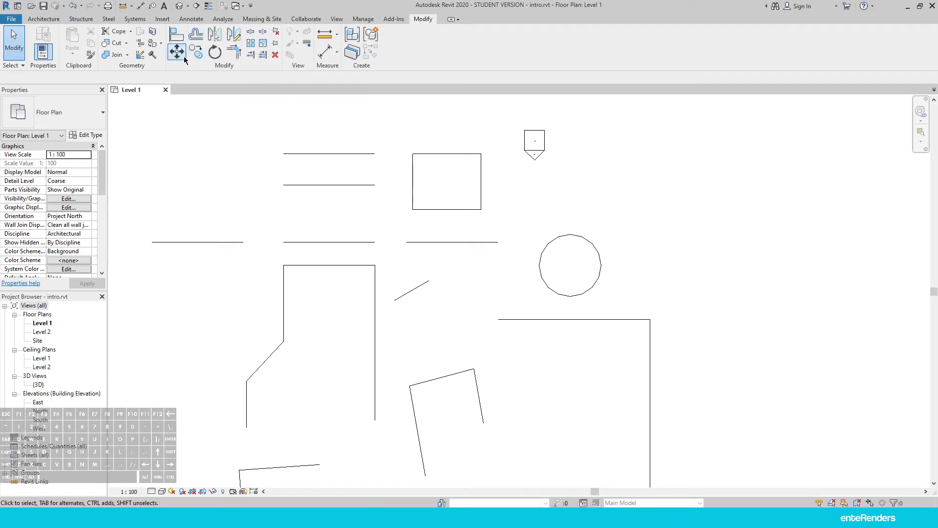
# Step: Offset copies of all four rectangle sides outward by 1 to form a larger surrounding rectangle
pyautogui.scroll(3, 450, 160)
pyautogui.moveTo(434, 275); pyautogui.dragTo(434, 308, button='middle')
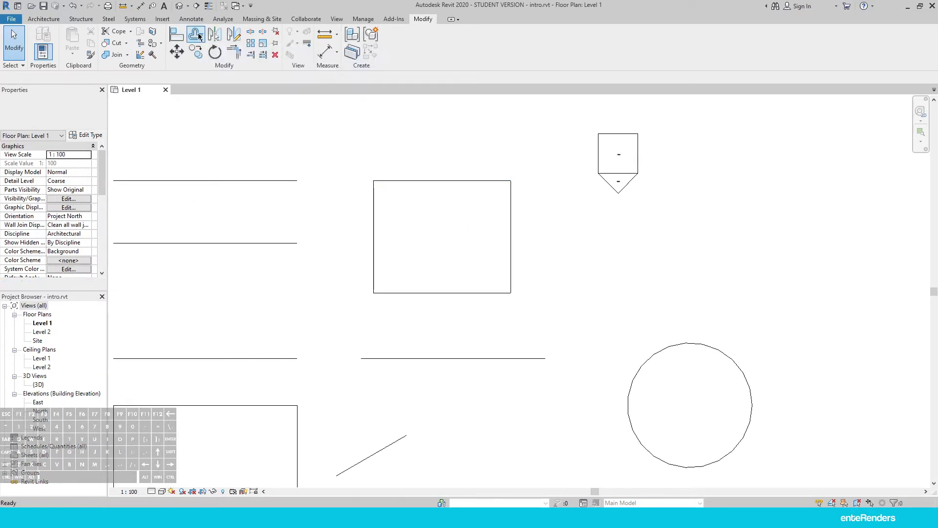
pyautogui.click(196, 34)
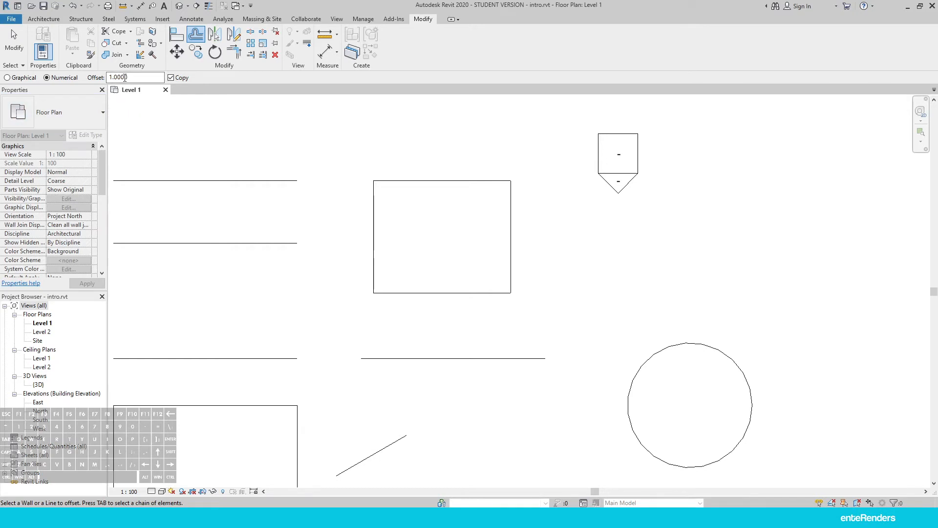
pyautogui.click(420, 180)
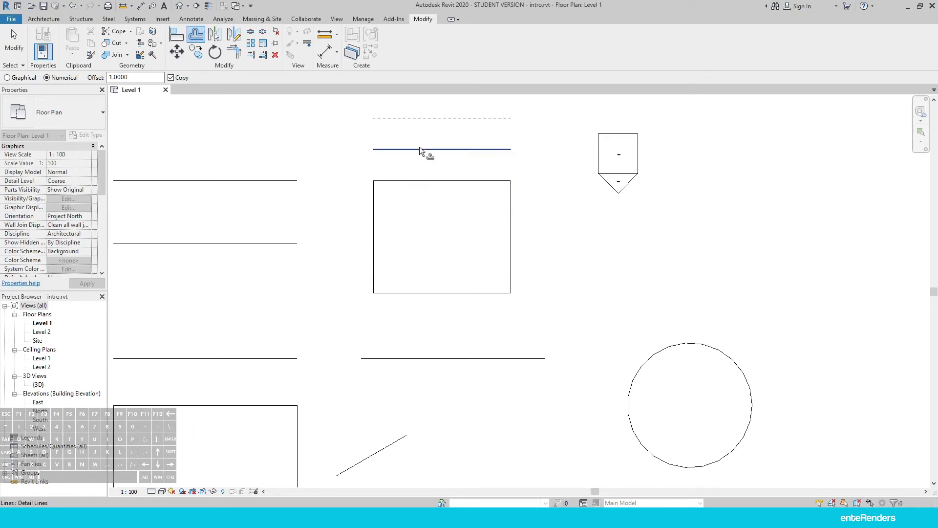
pyautogui.click(511, 210)
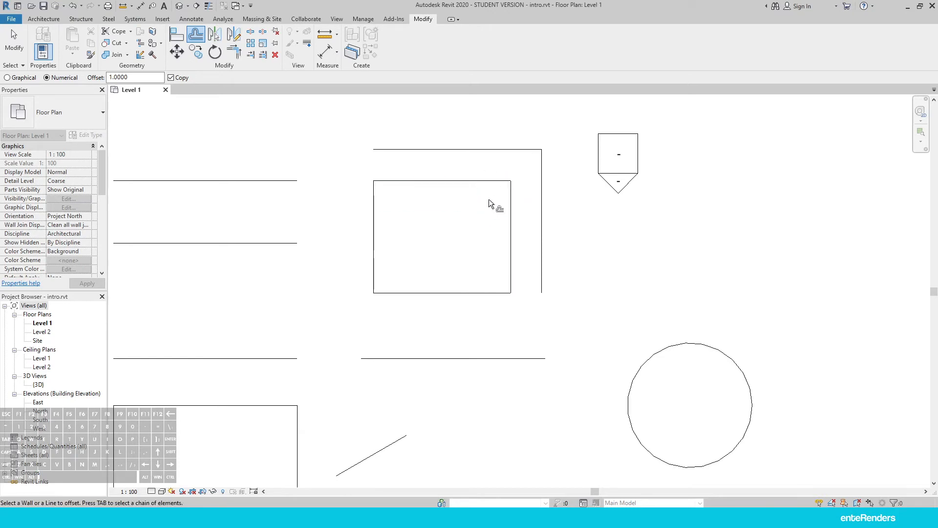
pyautogui.click(373, 200)
pyautogui.click(407, 293)
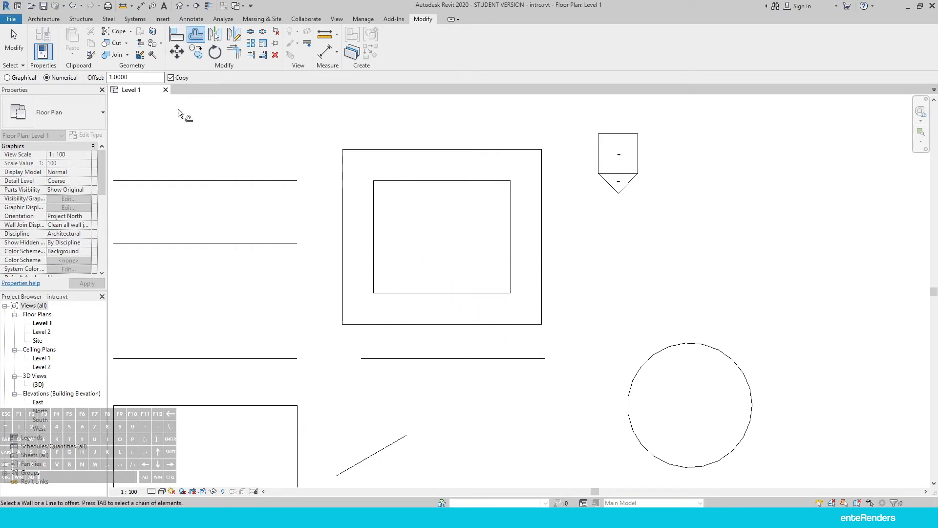
# Step: Offset copies of the original rectangle's four sides inward by 0.5
pyautogui.doubleClick(119, 77)
pyautogui.write('.5')
pyautogui.click(444, 294)
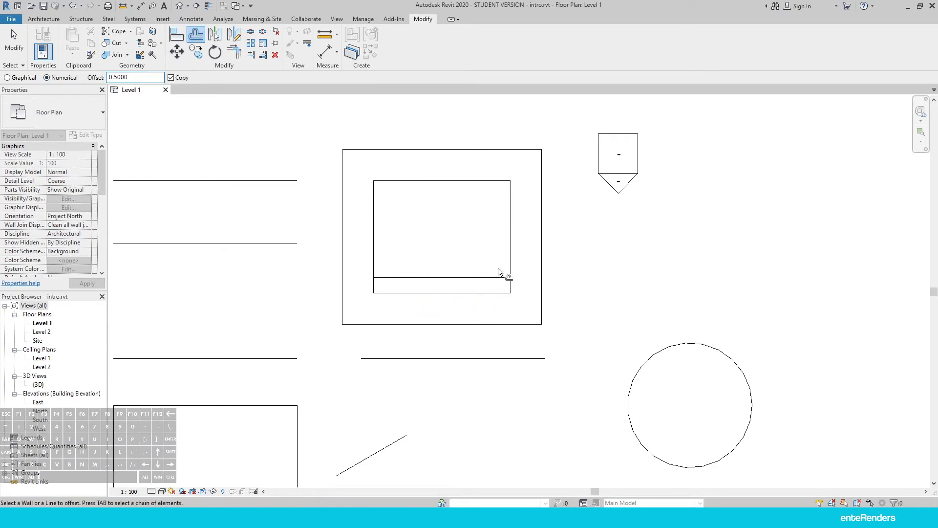
pyautogui.click(511, 243)
pyautogui.click(453, 181)
pyautogui.click(375, 233)
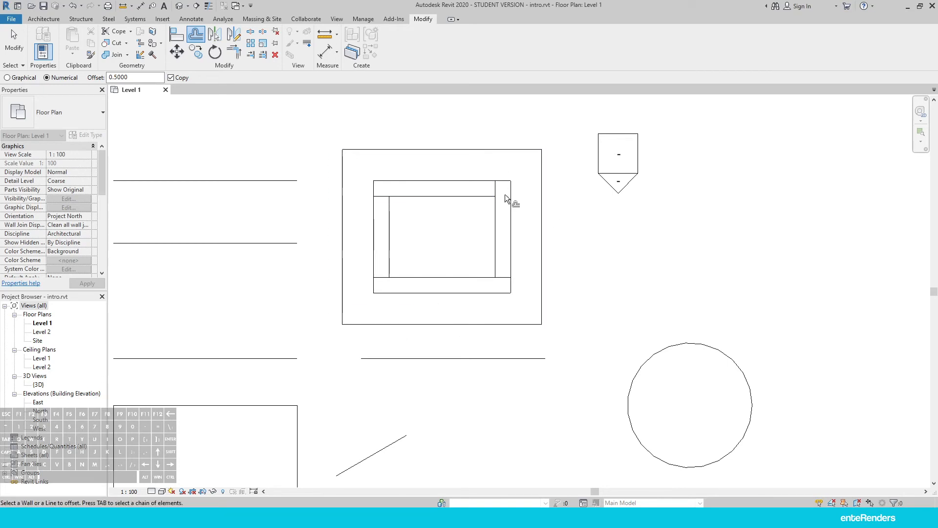
pyautogui.press('Escape')
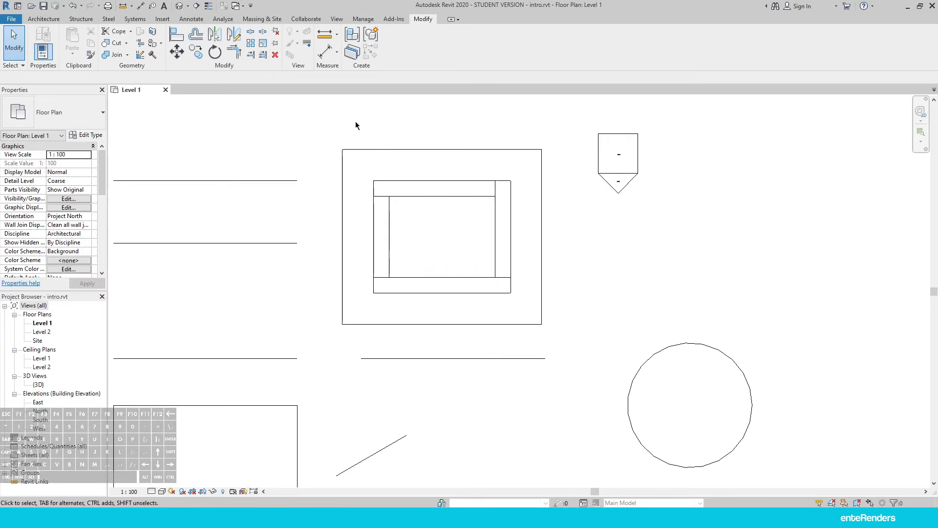
# Step: Trim the inward offset lines to each other at their corners so they form a closed inner rectangle
pyautogui.click(234, 52)
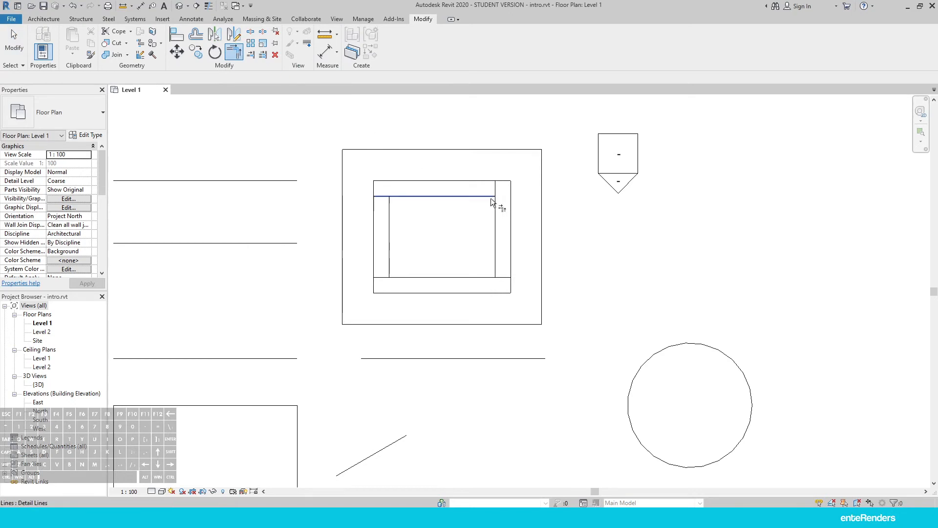
pyautogui.click(495, 221)
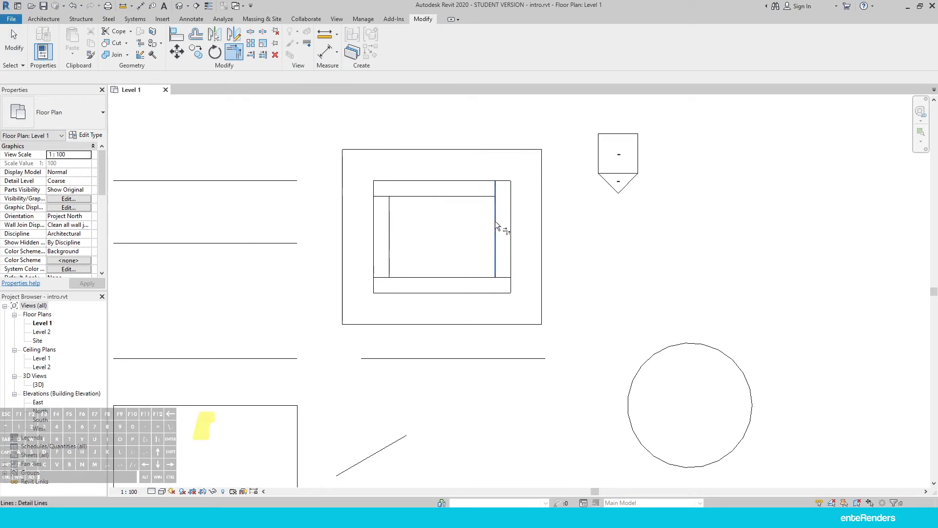
pyautogui.click(477, 200)
pyautogui.click(390, 228)
pyautogui.click(402, 203)
pyautogui.click(389, 254)
pyautogui.click(415, 277)
pyautogui.click(496, 250)
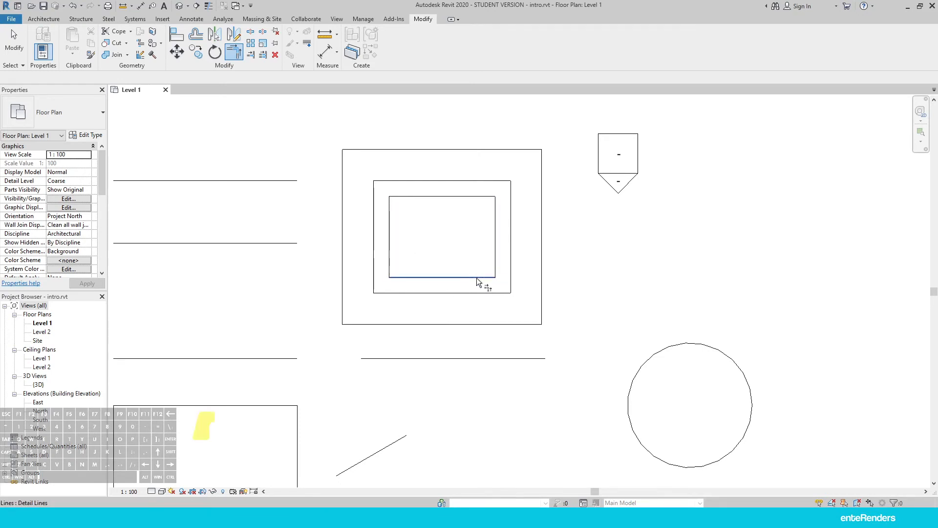
pyautogui.click(457, 276)
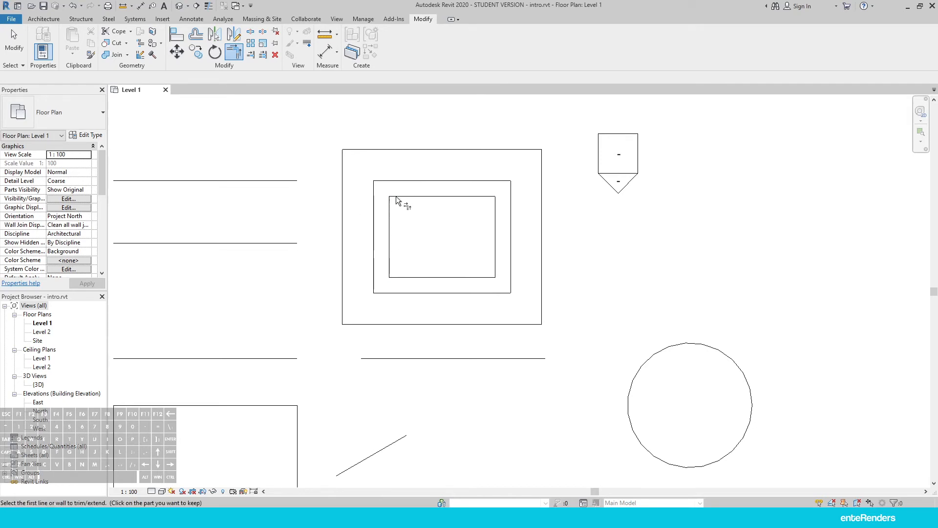
pyautogui.scroll(-1, 453, 253)
pyautogui.scroll(2, 437, 335)
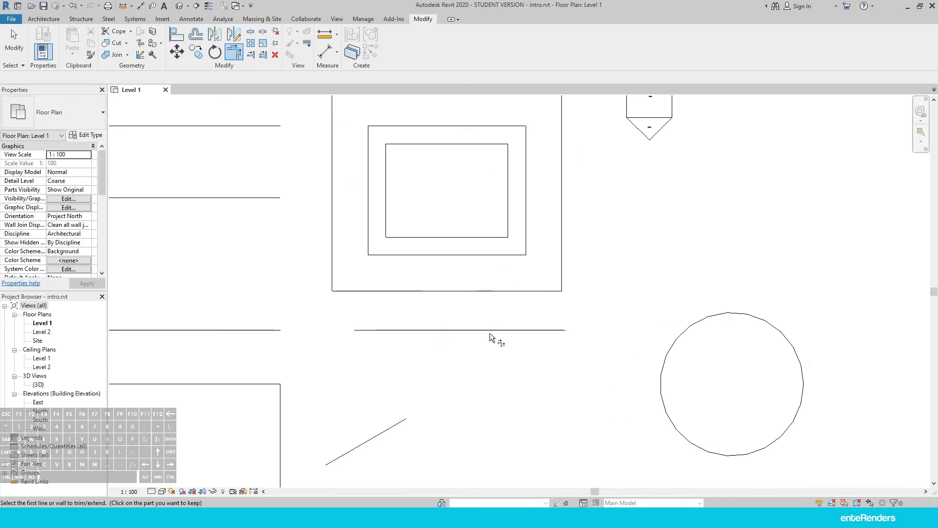
pyautogui.scroll(-1, 450, 343)
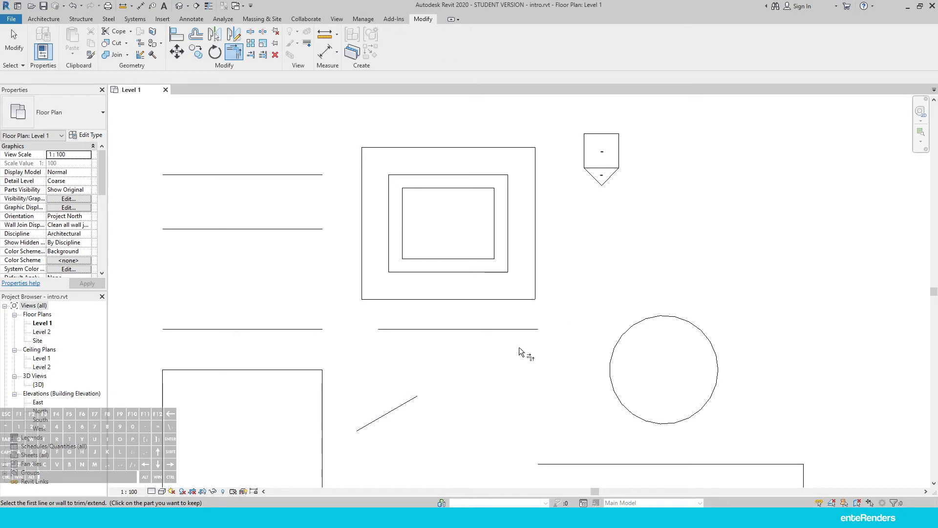
pyautogui.press('Escape')
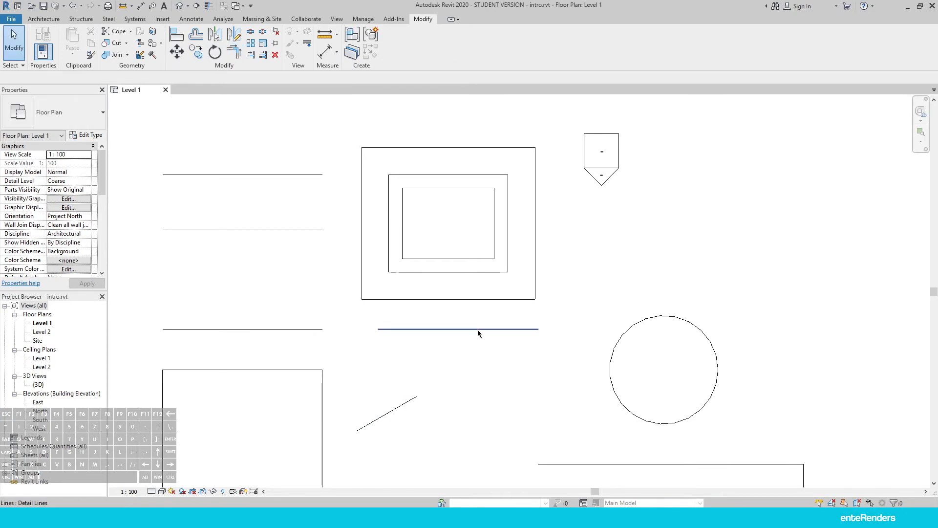
# Step: Move the horizontal line below the nested rectangles a short distance to the right, toward the circle
pyautogui.click(477, 330)
pyautogui.moveTo(477, 330); pyautogui.dragTo(528, 331)
pyautogui.press('Escape')
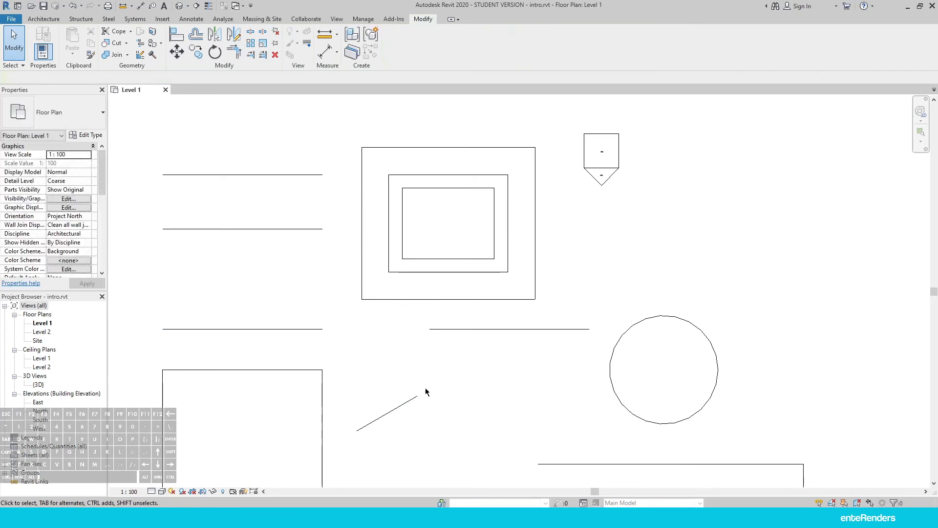
# Step: Extend the short diagonal line up to the horizontal line below the nested rectangles with Trim/Extend Single Element
pyautogui.click(251, 56)
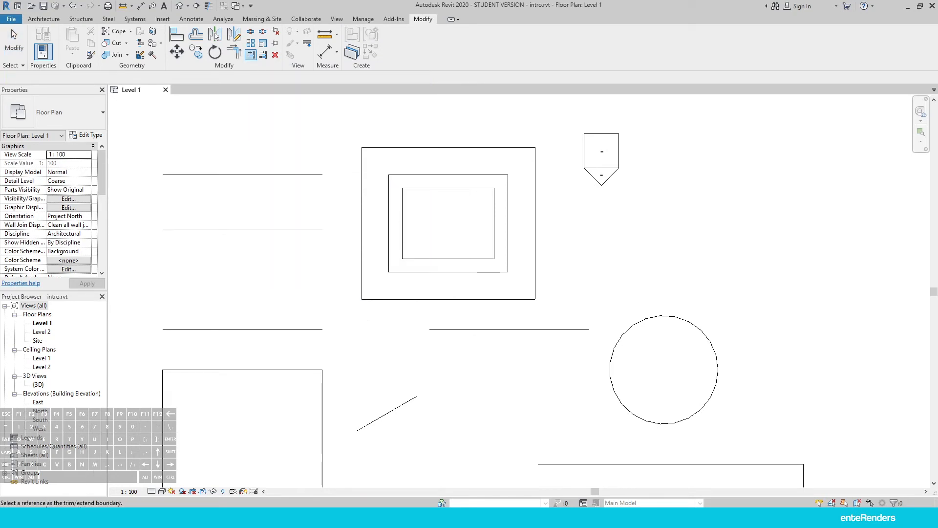
pyautogui.click(483, 328)
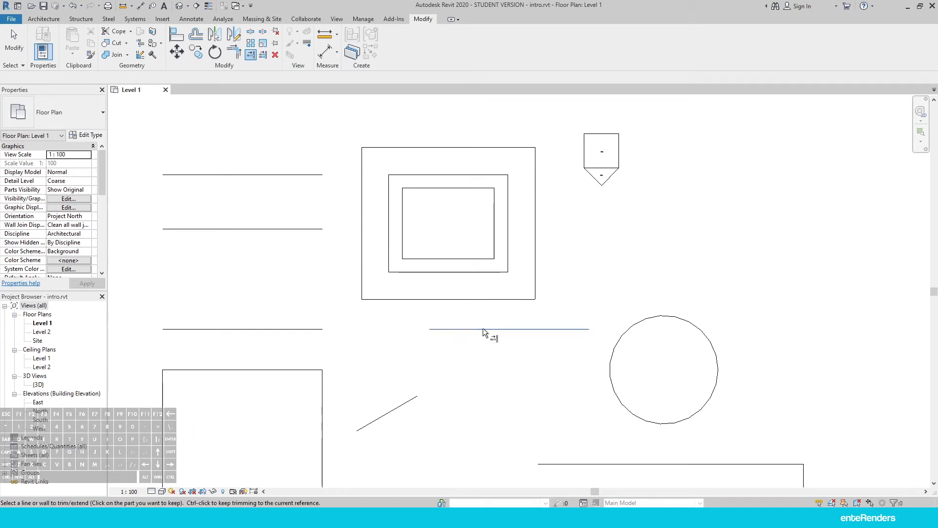
pyautogui.click(410, 403)
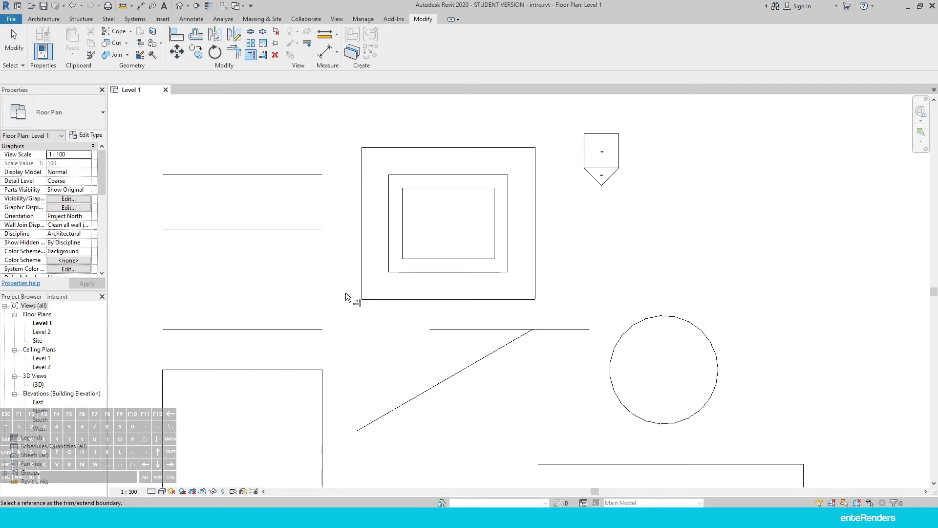
pyautogui.scroll(-5, 499, 335)
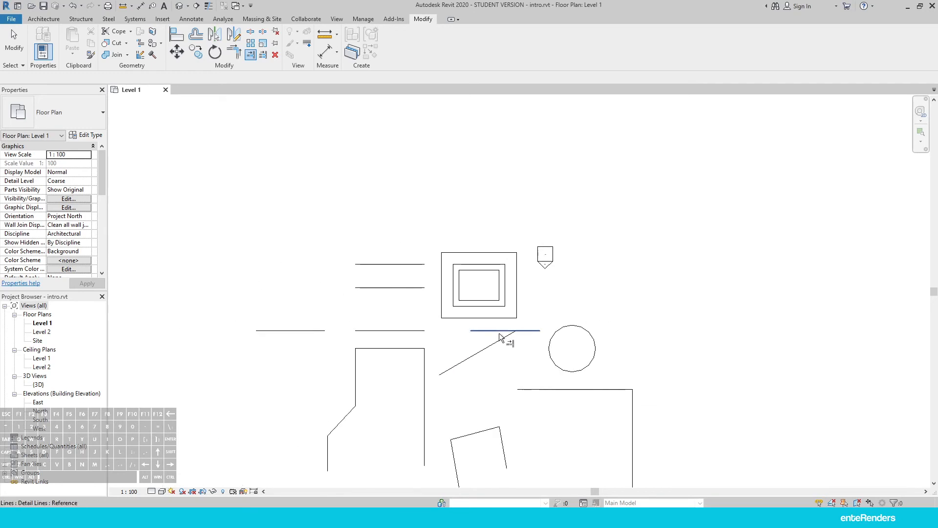
pyautogui.scroll(-4, 391, 288)
pyautogui.scroll(5, 389, 415)
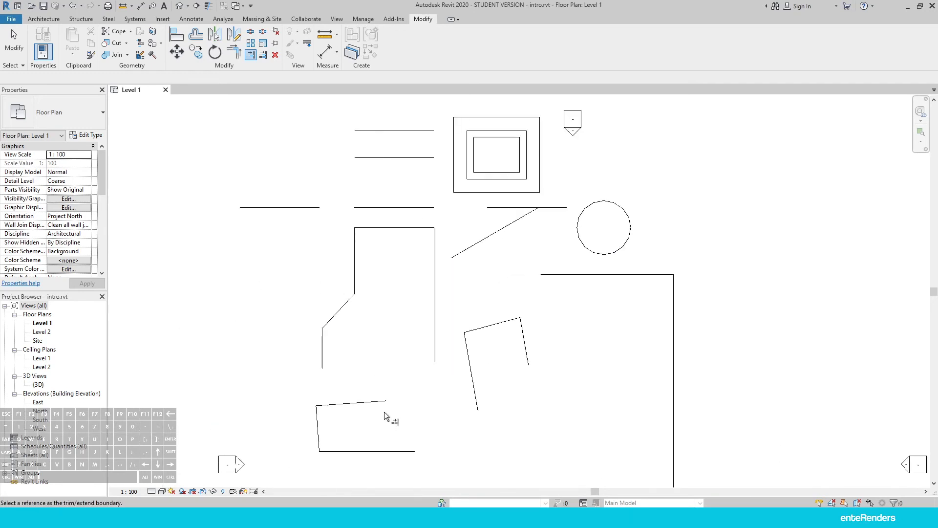
pyautogui.scroll(-3, 514, 249)
pyautogui.scroll(4, 481, 277)
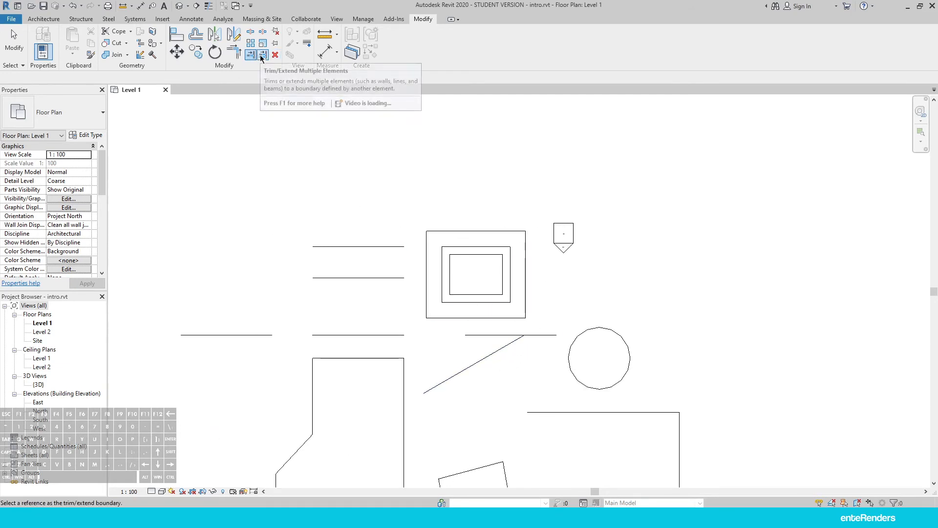
pyautogui.press('Escape')
# Step: Draw two vertical detail lines, about 2.8 and 3.3 long, below the leftmost horizontal line without touching it
pyautogui.scroll(3, 178, 364)
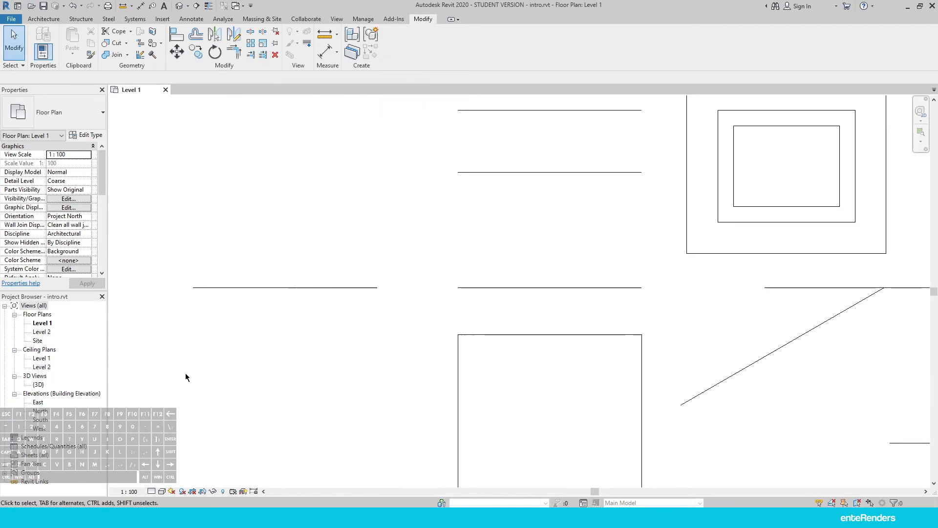
pyautogui.press('d')
pyautogui.press('l')
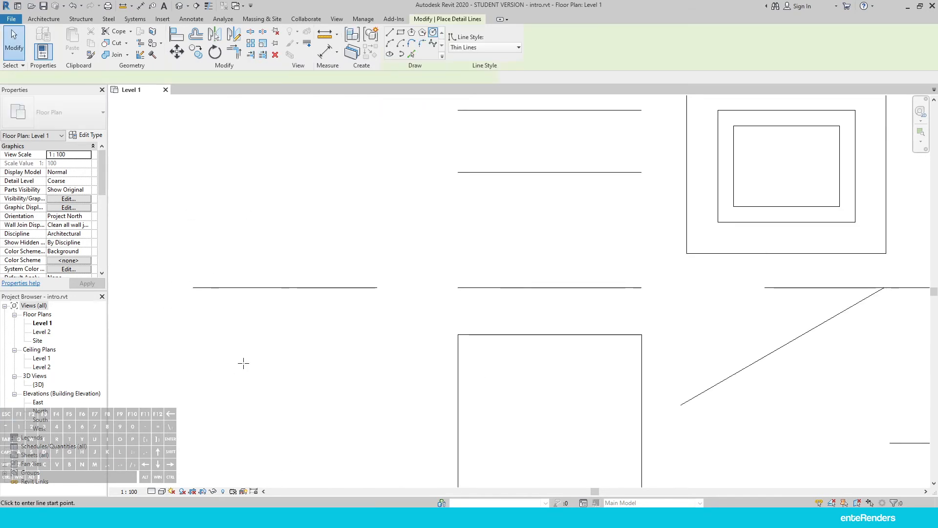
pyautogui.click(246, 334)
pyautogui.click(247, 421)
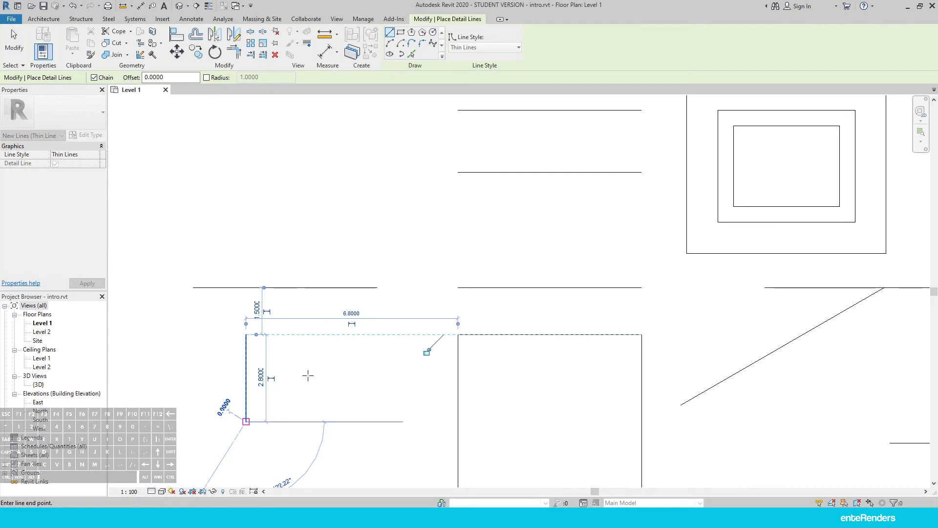
pyautogui.press('Escape')
pyautogui.click(318, 336)
pyautogui.click(318, 437)
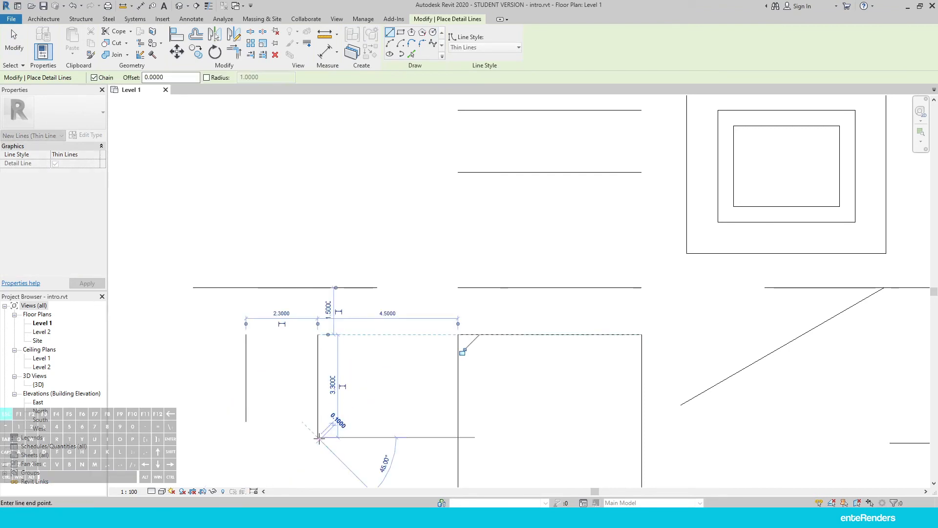
pyautogui.press('Escape')
pyautogui.press('Escape')
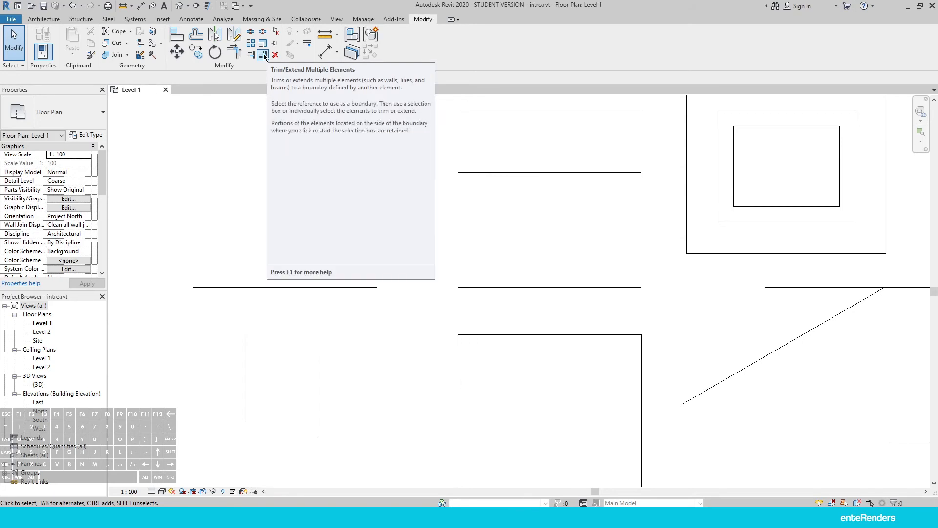
# Step: Try extending the two vertical lines individually to the horizontal line above with Trim/Extend Multiple Elements, and undo both extensions
pyautogui.click(264, 57)
pyautogui.click(271, 287)
pyautogui.click(318, 339)
pyautogui.click(246, 339)
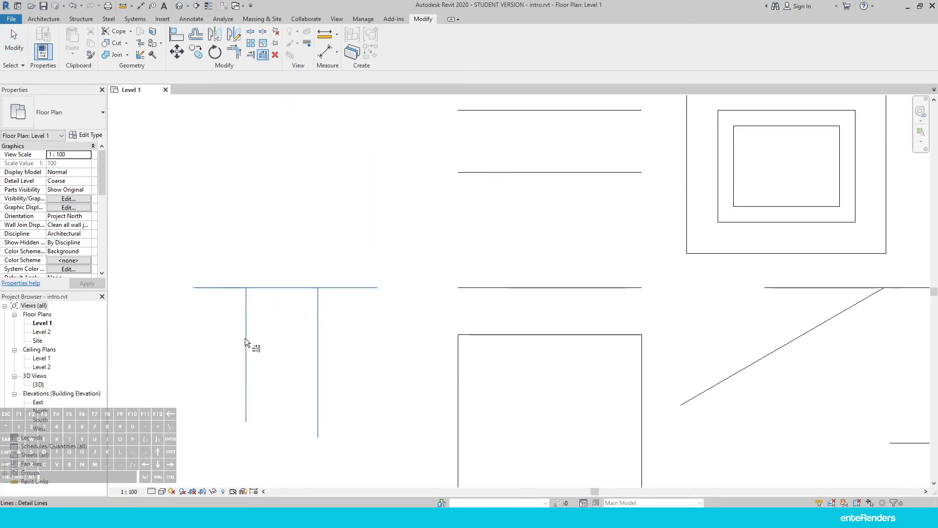
pyautogui.hotkey('ctrl', 'z')
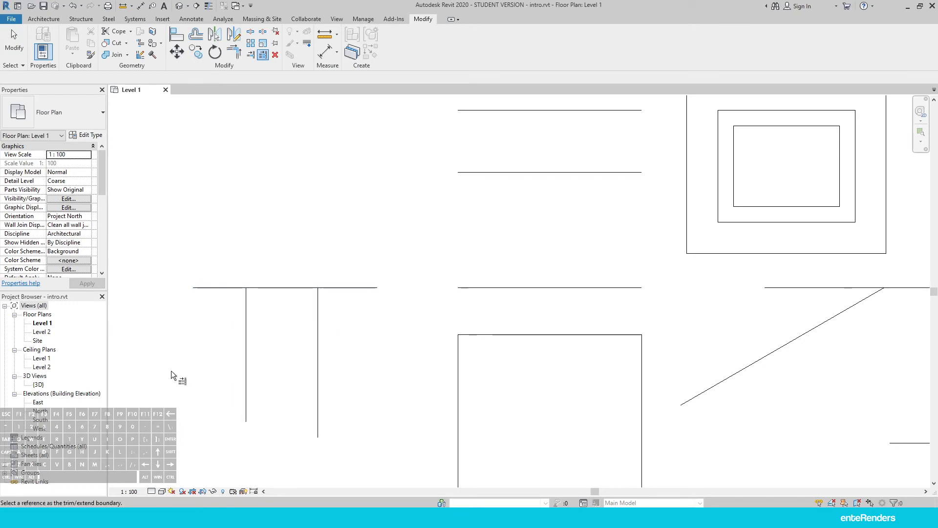
pyautogui.hotkey('ctrl', 'z')
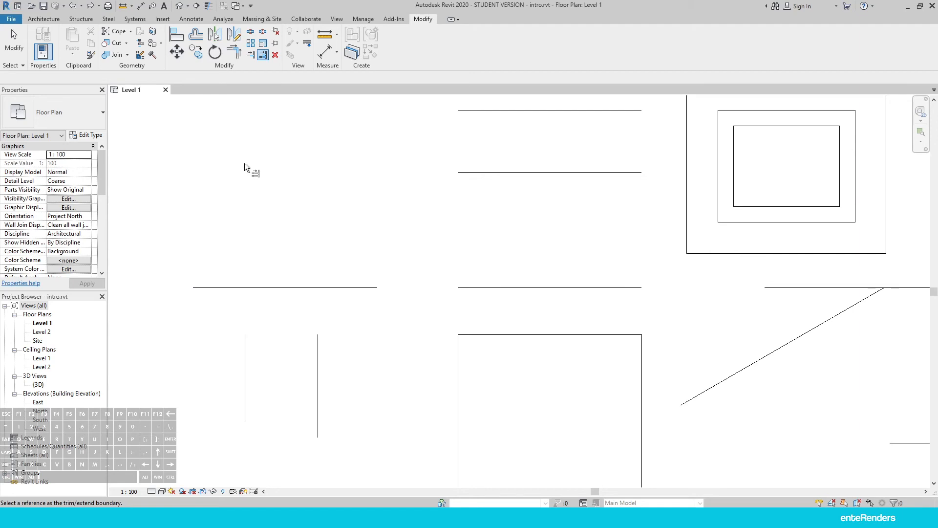
# Step: Extend both vertical lines together up to the horizontal line with Trim/Extend Multiple Elements, using a selection box
pyautogui.click(267, 287)
pyautogui.moveTo(336, 310); pyautogui.dragTo(218, 373)
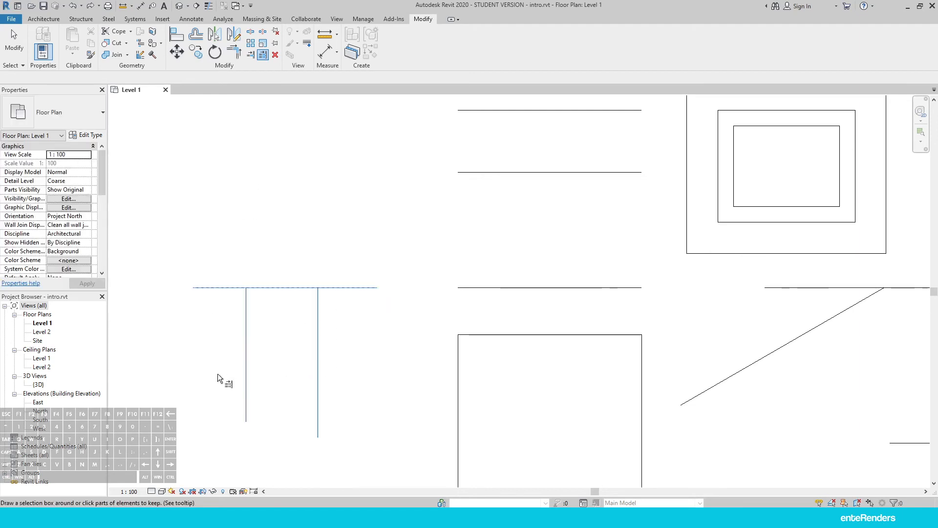
pyautogui.press('Escape')
pyautogui.press('Escape')
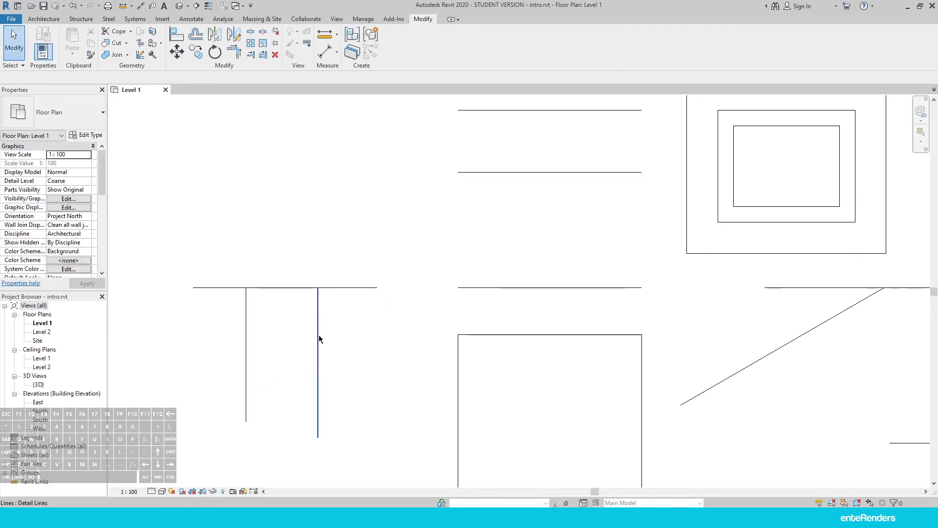
# Step: Scale the circle up graphically from its center, from its right quadrant to the large L-shape's corner, to a radius of about 5.16
pyautogui.scroll(-2, 326, 327)
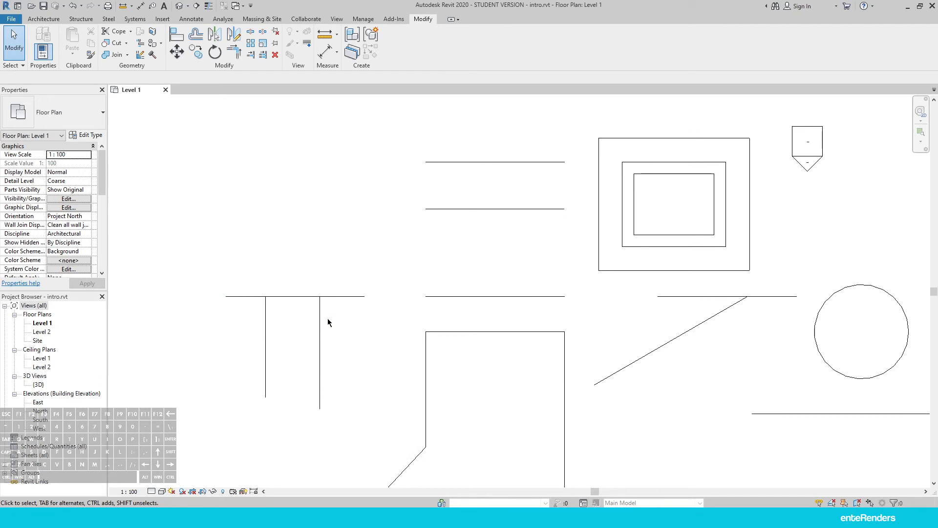
pyautogui.scroll(-1, 408, 320)
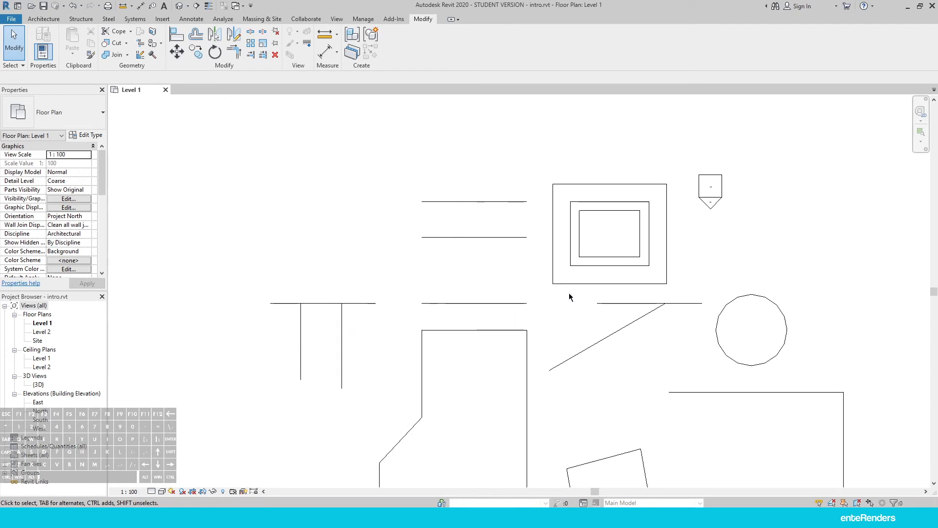
pyautogui.moveTo(713, 354); pyautogui.dragTo(546, 318, button='middle')
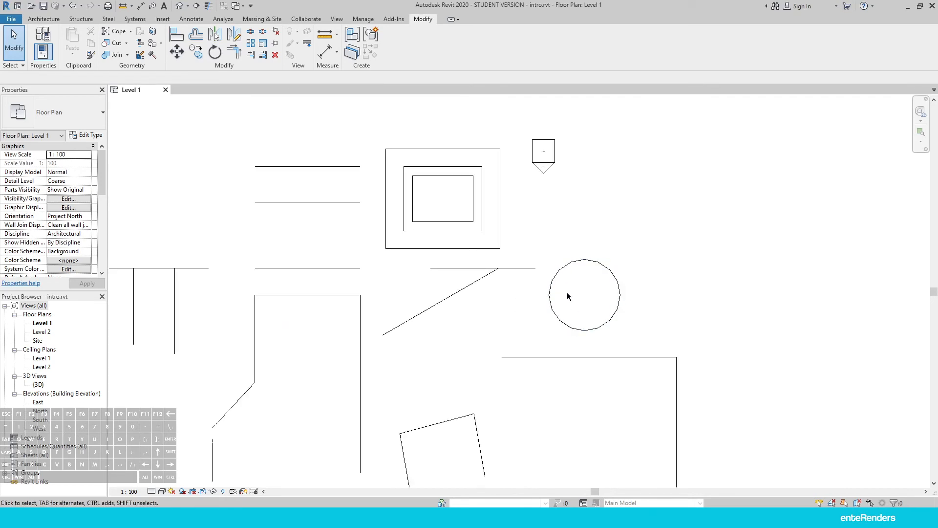
pyautogui.click(579, 328)
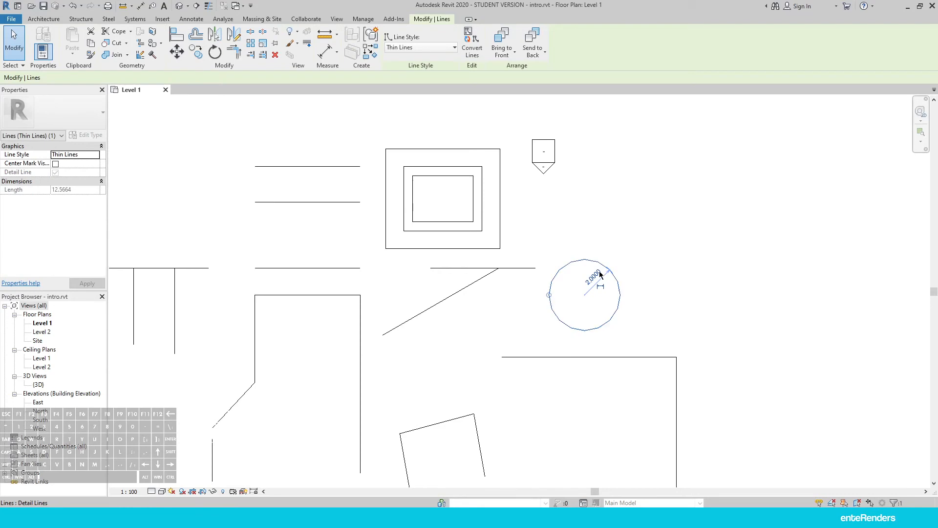
pyautogui.click(262, 45)
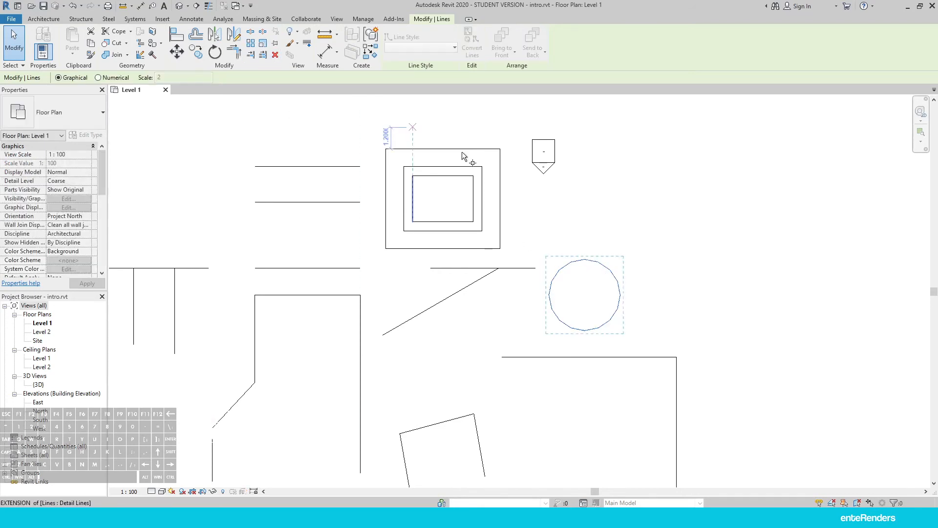
pyautogui.click(584, 295)
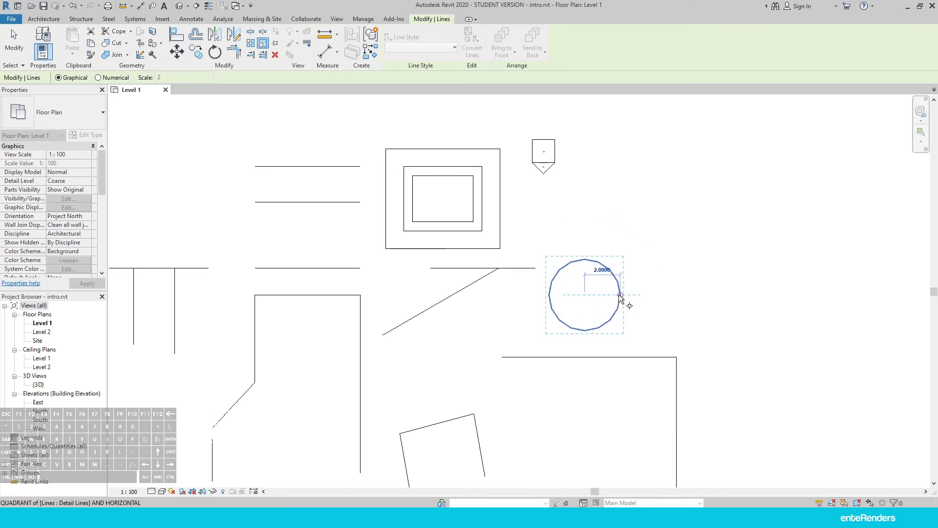
pyautogui.click(619, 295)
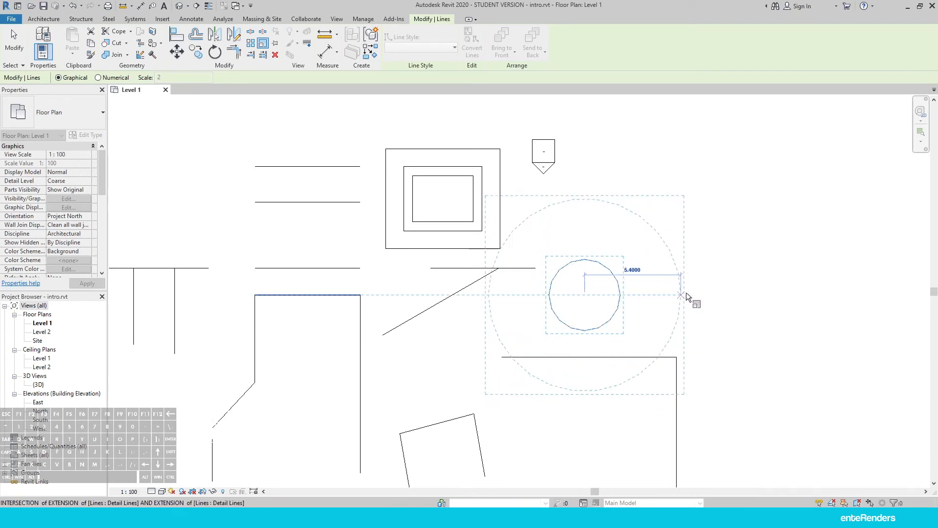
pyautogui.click(676, 356)
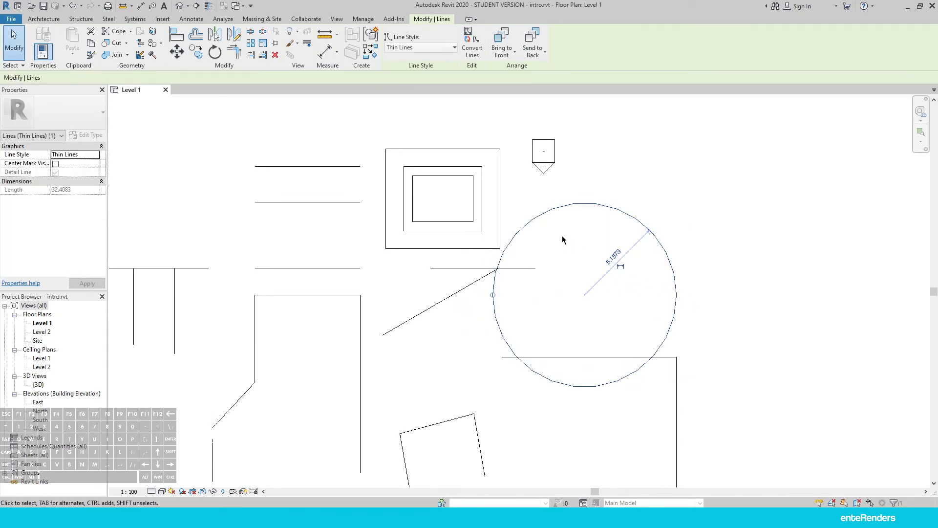
pyautogui.press('Escape')
# Step: Scale the circle down graphically from its left quadrant, bringing its right quadrant below the right end of the nearby horizontal line
pyautogui.click(600, 204)
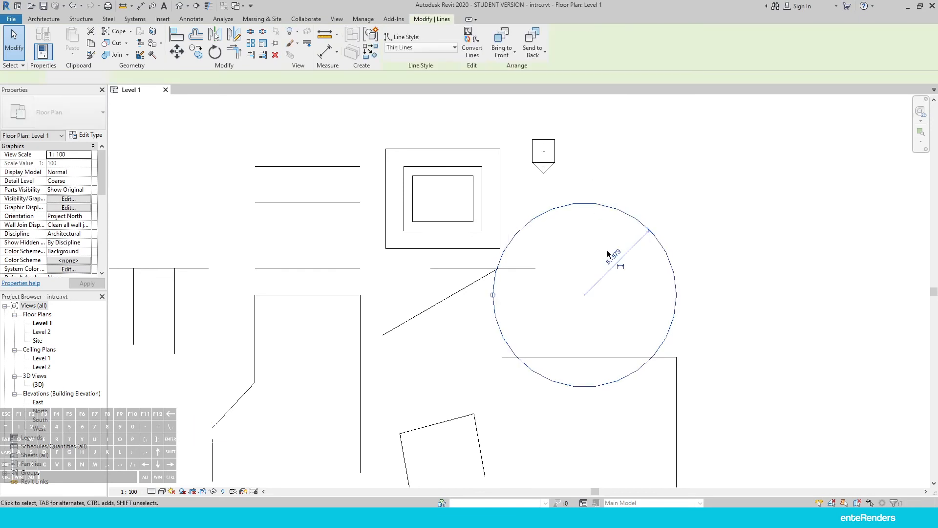
pyautogui.click(264, 48)
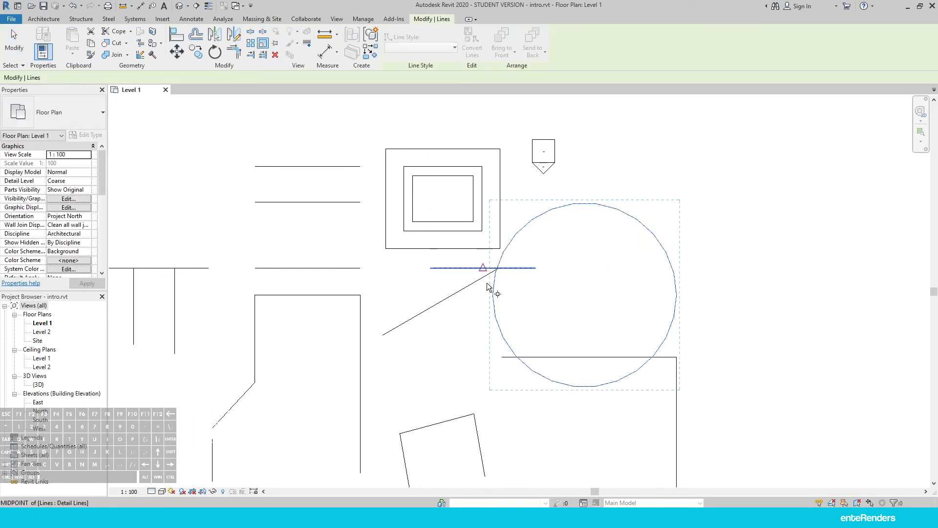
pyautogui.click(492, 295)
pyautogui.click(676, 296)
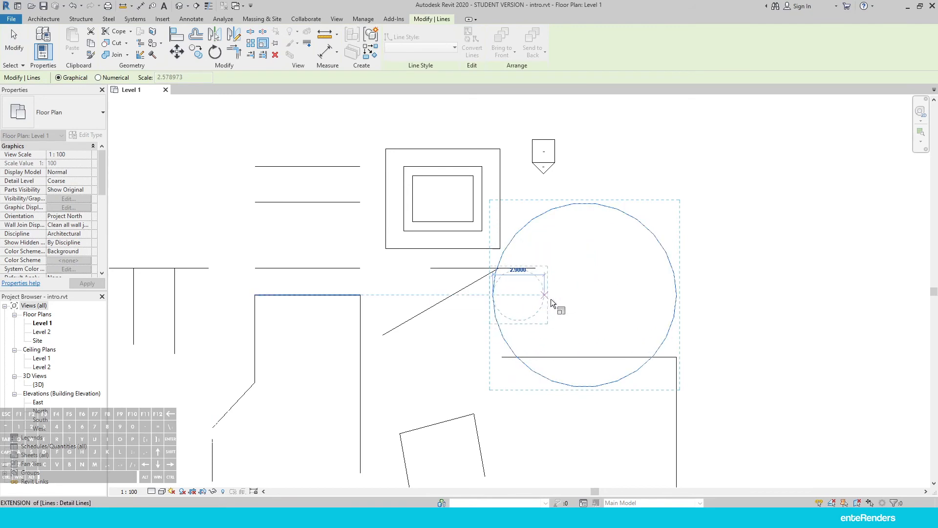
pyautogui.click(536, 295)
pyautogui.press('Escape')
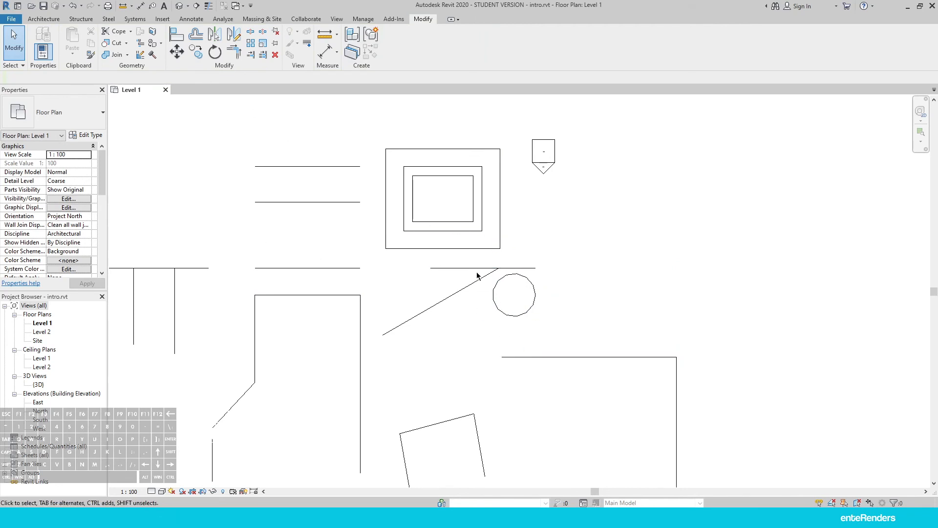
# Step: Draw an open stepped profile of chained detail lines to the right of the circle, ending in a short slanted segment
pyautogui.scroll(-2, 426, 249)
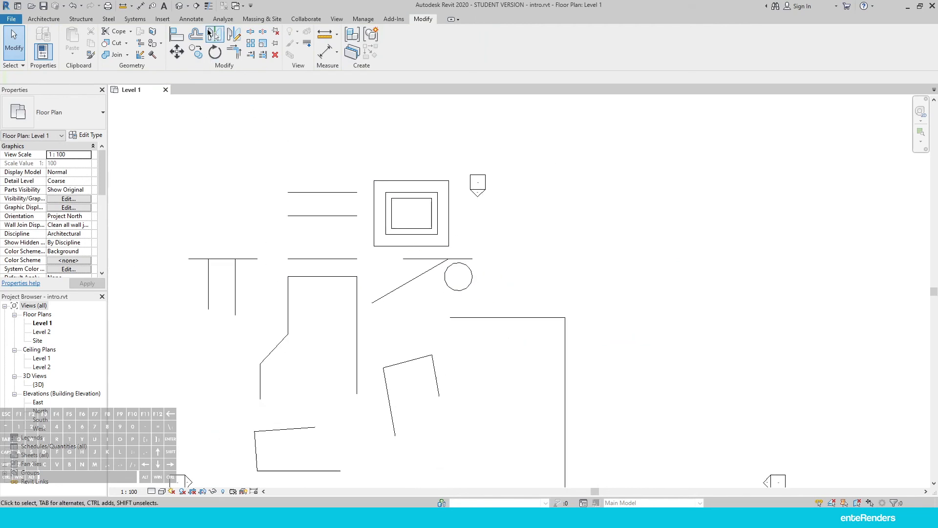
pyautogui.scroll(2, 481, 271)
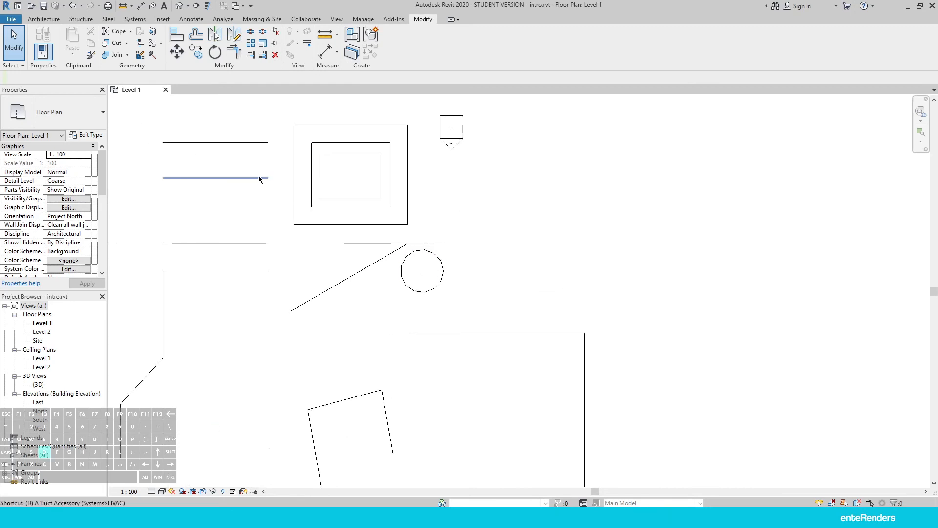
pyautogui.press('l')
pyautogui.click(529, 243)
pyautogui.click(557, 243)
pyautogui.click(558, 301)
pyautogui.click(578, 297)
pyautogui.press('Escape')
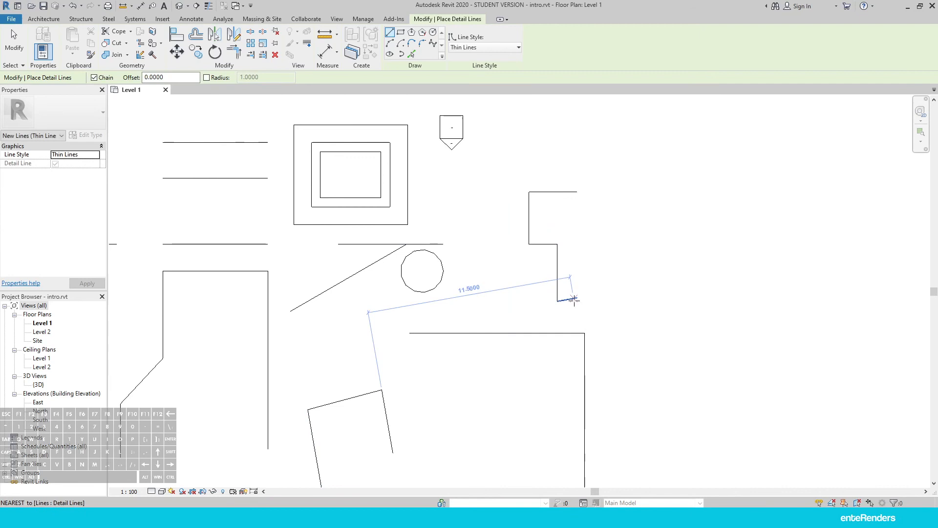
pyautogui.press('Escape')
# Step: Replace the slanted bottom segment of the stepped profile with a horizontal detail line
pyautogui.scroll(1, 570, 308)
pyautogui.click(569, 286)
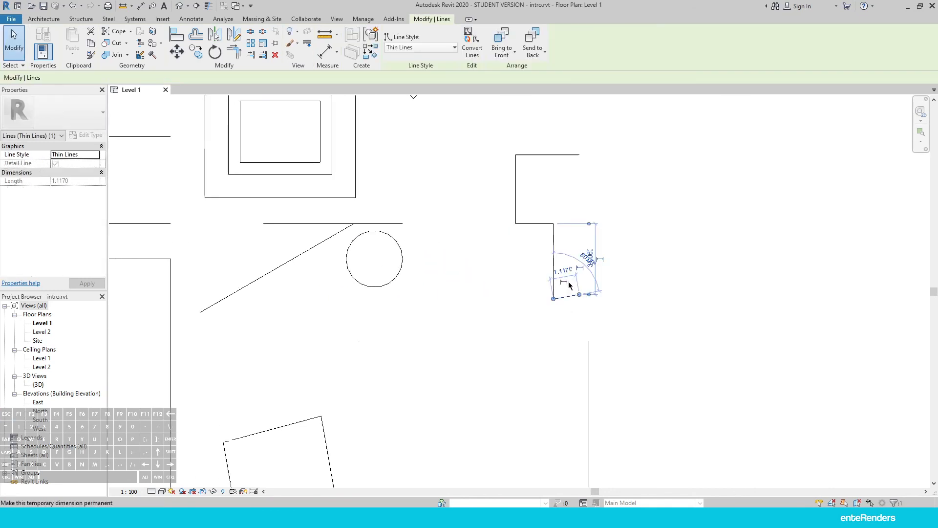
pyautogui.press('Delete')
pyautogui.press('d')
pyautogui.press('l')
pyautogui.click(553, 299)
pyautogui.click(580, 299)
pyautogui.press('Escape')
pyautogui.press('Escape')
# Step: Copy the whole stepped profile straight up above the original
pyautogui.moveTo(596, 139); pyautogui.dragTo(506, 318)
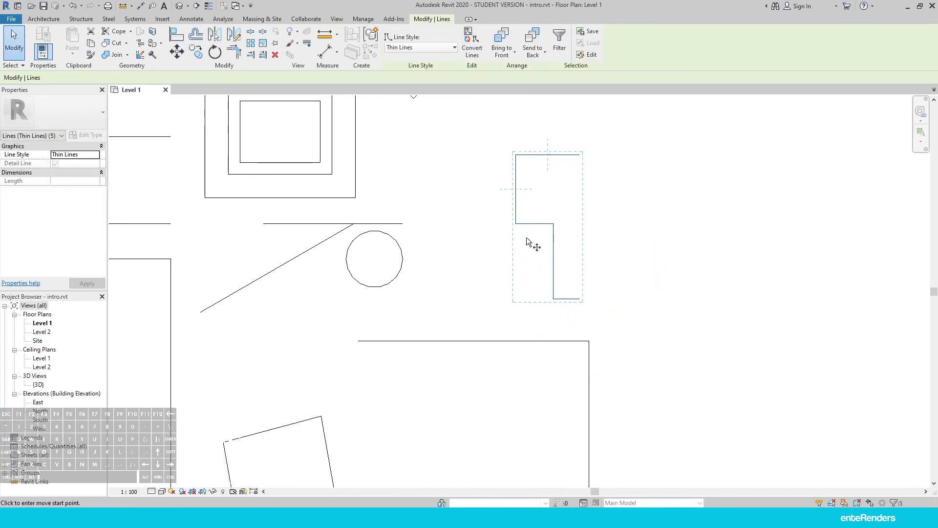
pyautogui.scroll(-2, 556, 310)
pyautogui.press('c')
pyautogui.press('o')
pyautogui.click(582, 306)
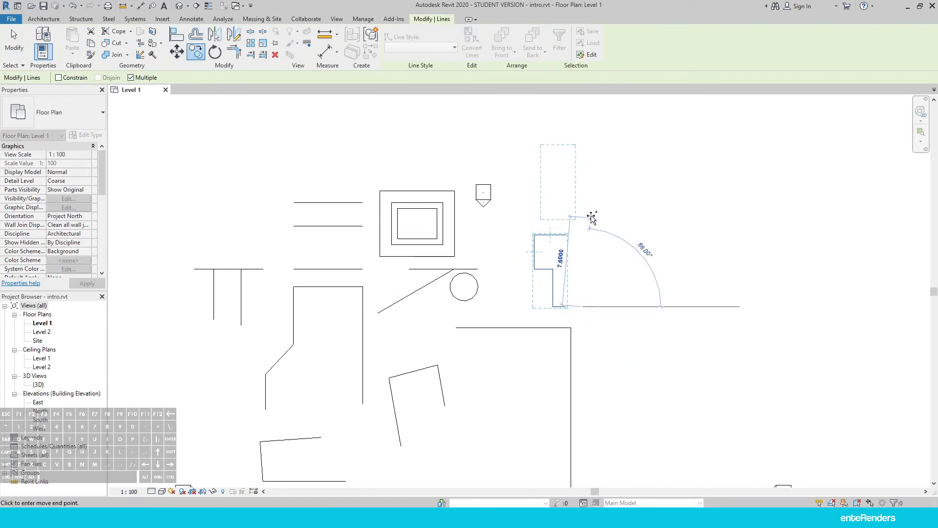
pyautogui.click(583, 202)
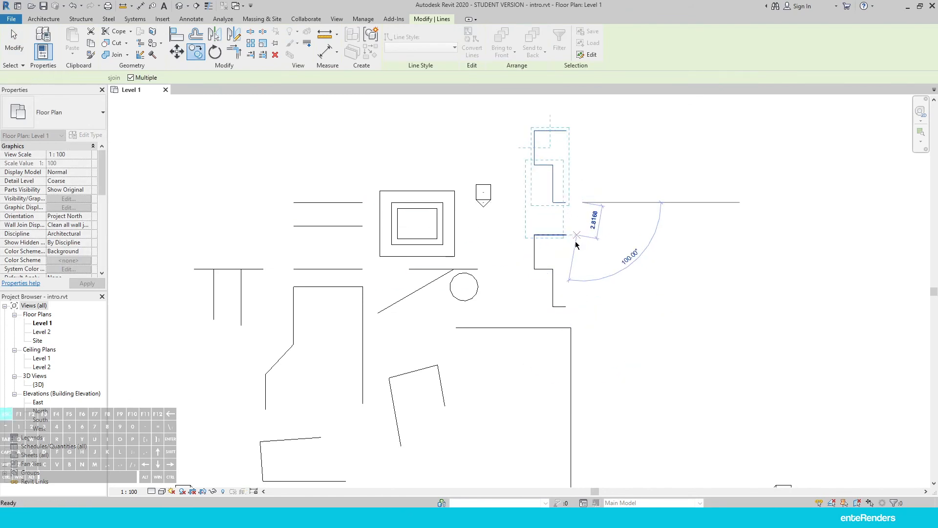
pyautogui.press('Escape')
# Step: Close the upper stepped profile with a vertical detail line joining its two open ends
pyautogui.press('d')
pyautogui.press('l')
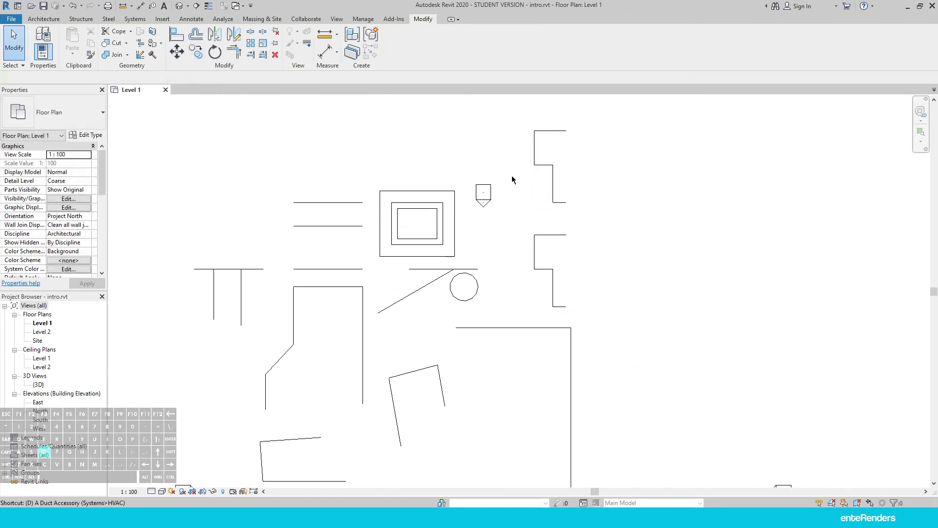
pyautogui.click(566, 131)
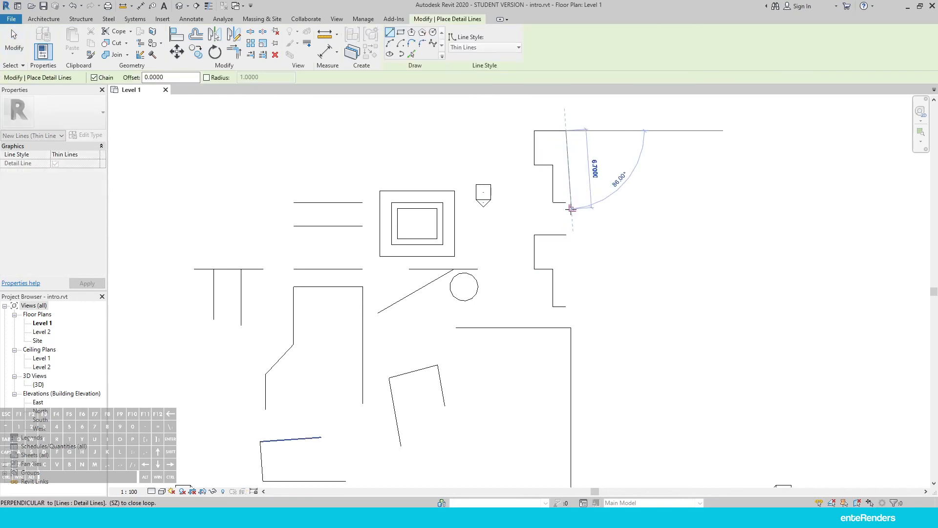
pyautogui.click(566, 202)
pyautogui.press('Escape')
pyautogui.press('Escape')
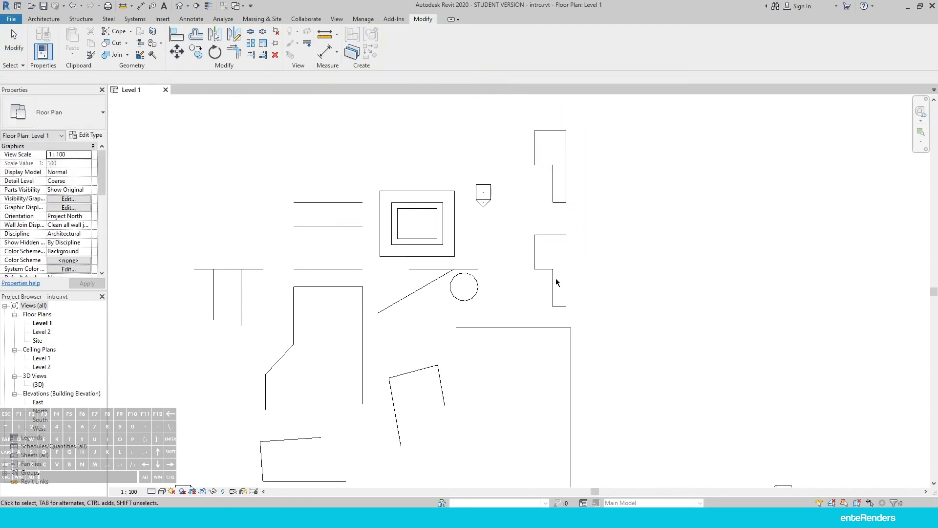
# Step: Mirror a copy of the closed upper stepped profile across its own vertical closing line with Mirror - Pick Axis
pyautogui.scroll(1, 554, 279)
pyautogui.scroll(-2, 562, 279)
pyautogui.scroll(3, 574, 174)
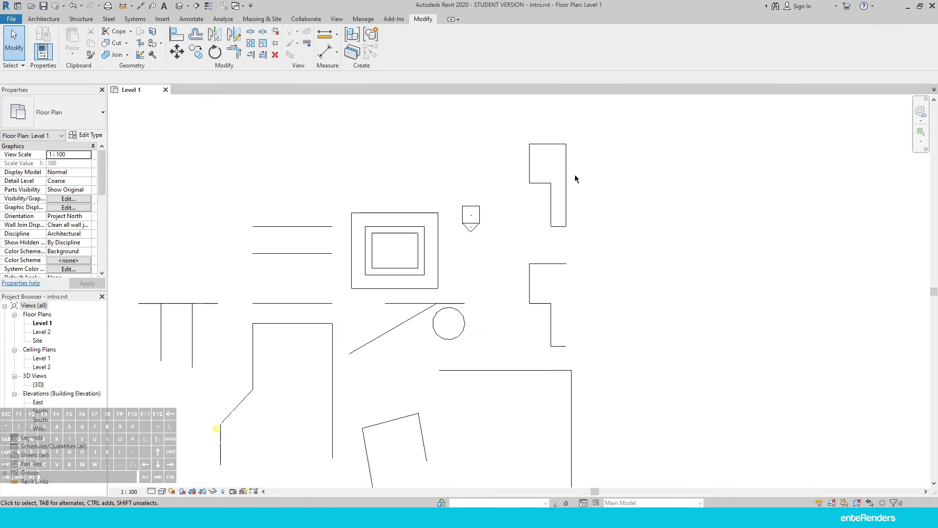
pyautogui.scroll(2, 570, 259)
pyautogui.scroll(-1, 570, 288)
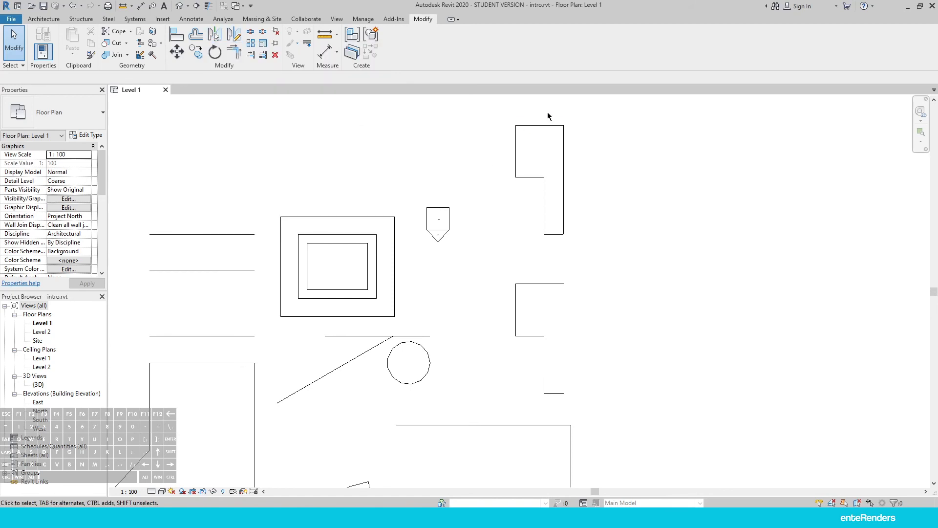
pyautogui.moveTo(561, 110); pyautogui.dragTo(497, 263)
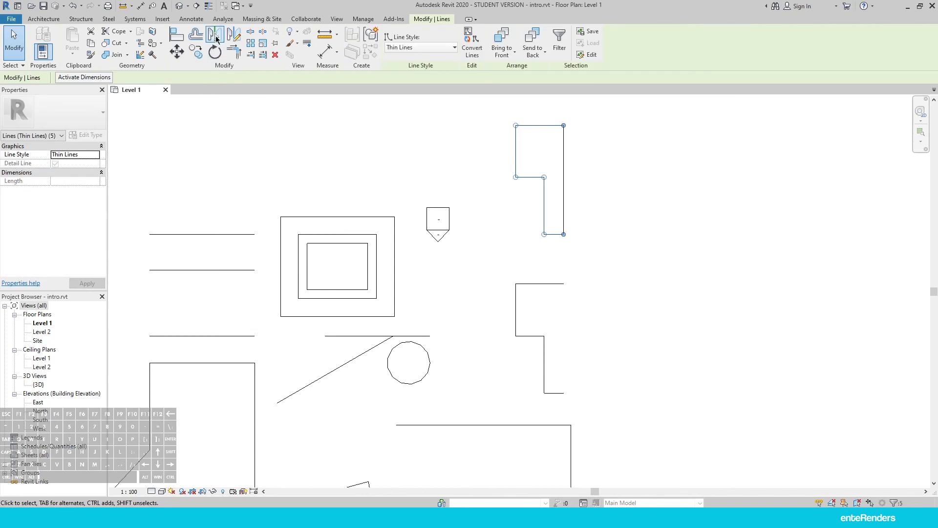
pyautogui.click(216, 38)
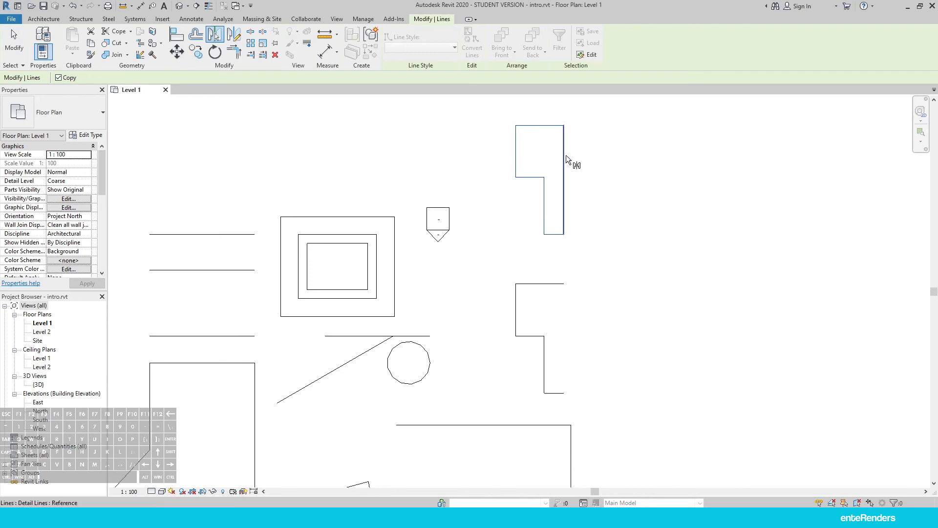
pyautogui.click(564, 156)
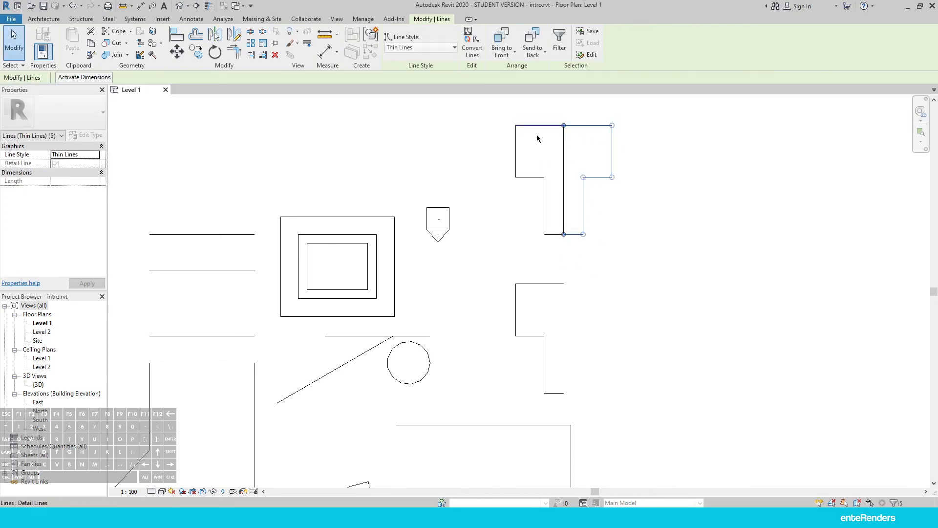
pyautogui.click(570, 204)
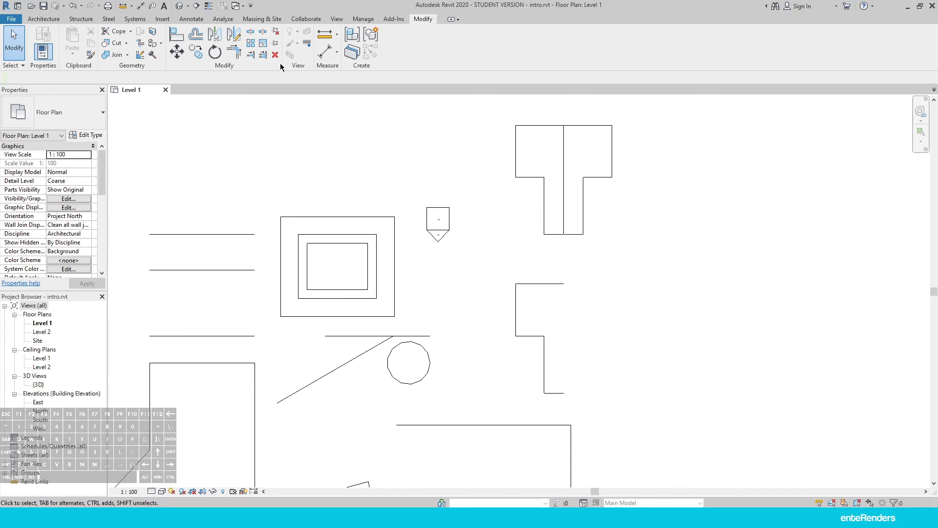
# Step: Mirror a copy of the open lower stepped profile with Mirror - Draw Axis, drawing the axis vertically between its two open ends
pyautogui.click(238, 33)
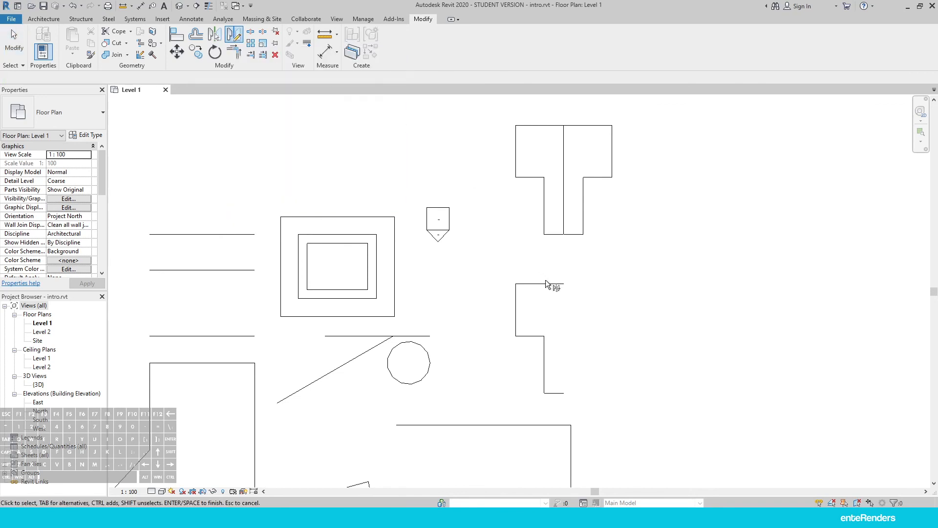
pyautogui.moveTo(557, 268); pyautogui.dragTo(491, 401)
pyautogui.press('Escape')
pyautogui.click(235, 38)
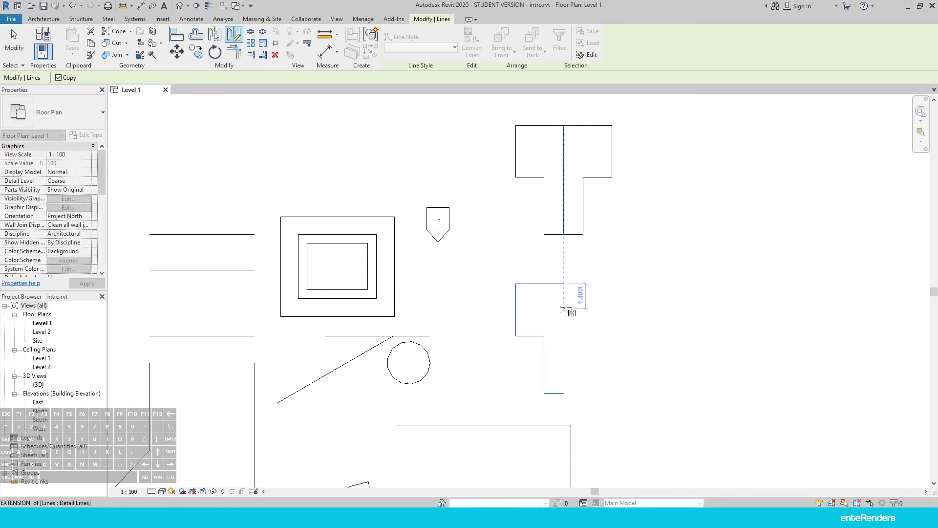
pyautogui.click(564, 284)
pyautogui.click(564, 393)
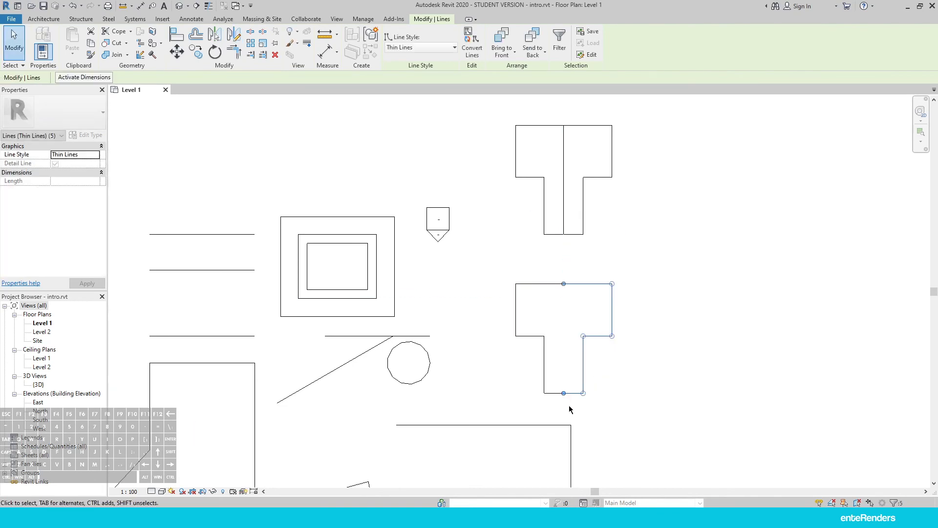
pyautogui.click(570, 312)
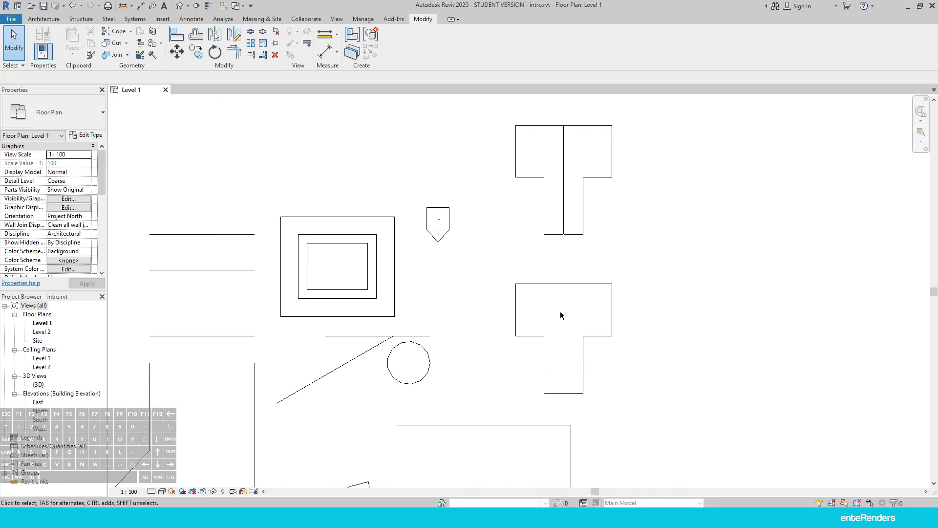
pyautogui.scroll(-5, 560, 309)
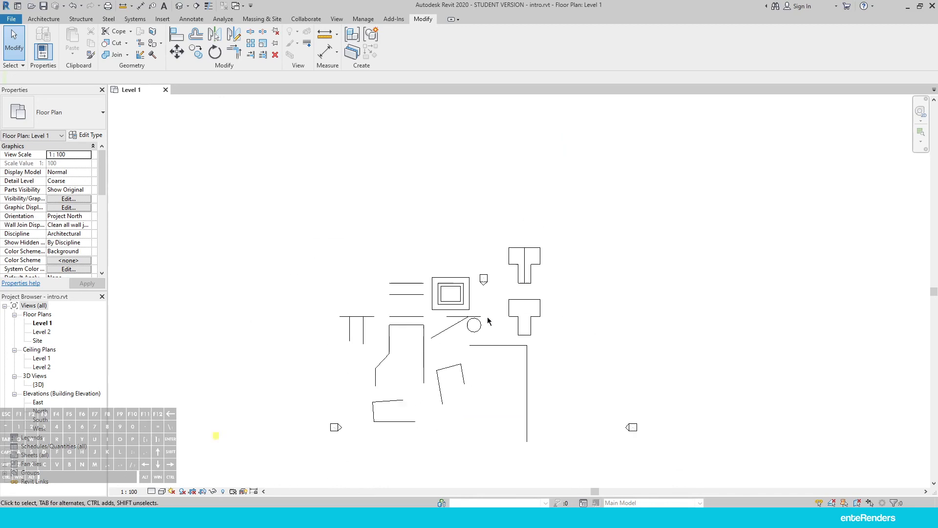
pyautogui.scroll(3, 423, 394)
pyautogui.scroll(1, 421, 398)
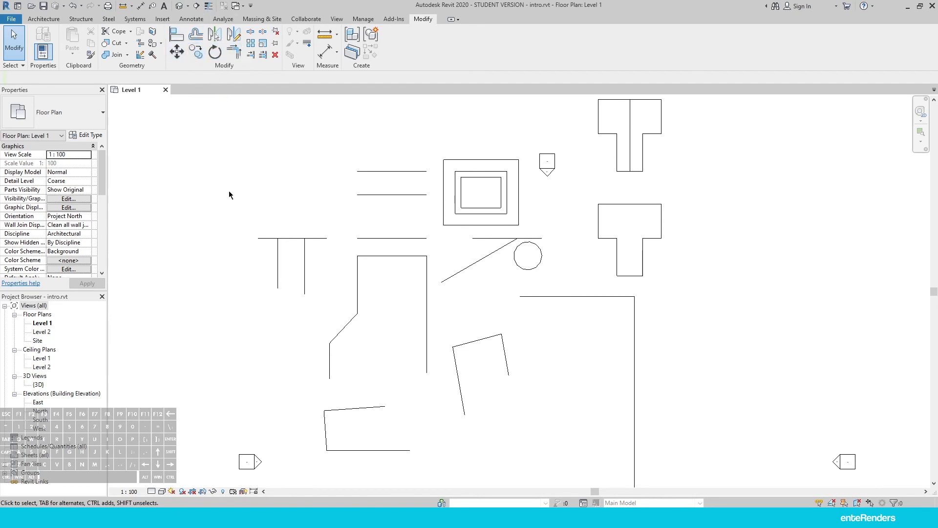
pyautogui.scroll(-2, 486, 327)
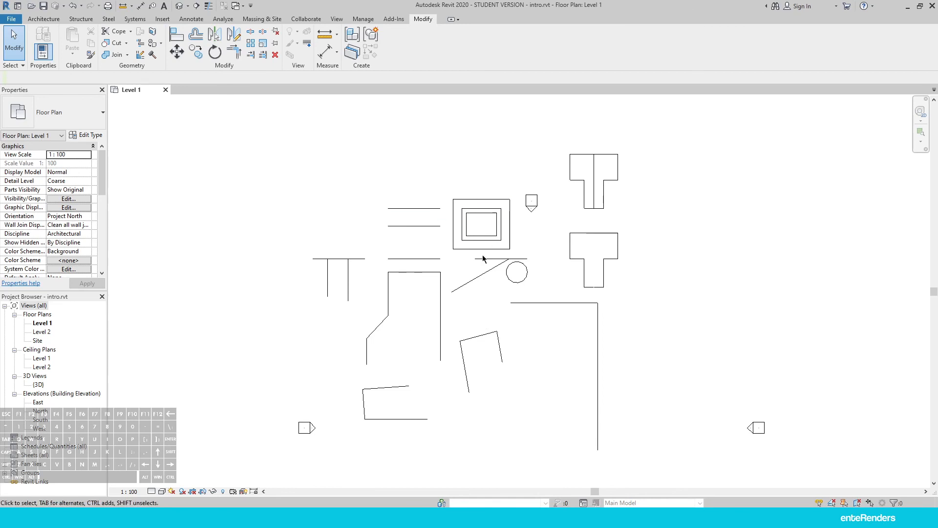